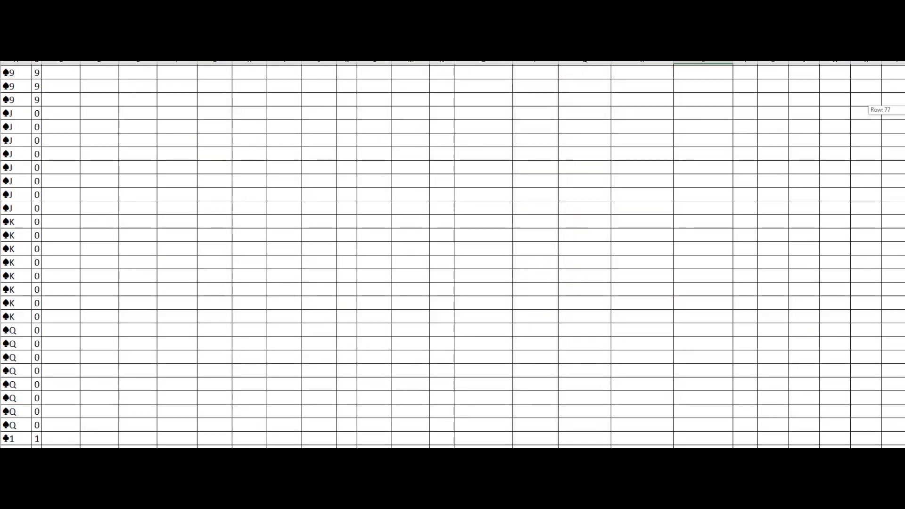
Enter the label 开始 in the 总额度 column on the row of hand 07
{"action": "scroll", "coordinate": [452, 256], "scroll_direction": "down", "scroll_amount": 20}
{"action": "scroll", "coordinate": [453, 256], "scroll_direction": "down", "scroll_amount": 7}
{"action": "scroll", "coordinate": [452, 256], "scroll_direction": "up", "scroll_amount": 20}
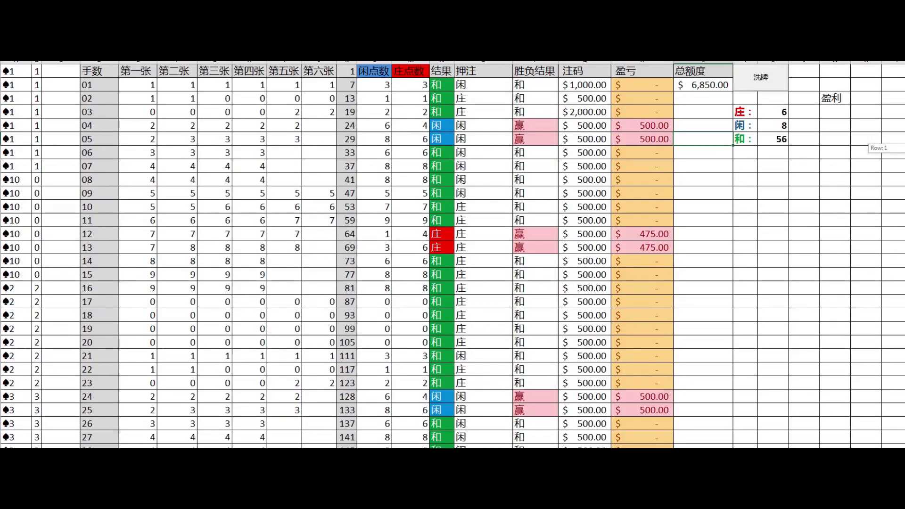
{"action": "left_click", "coordinate": [700, 173]}
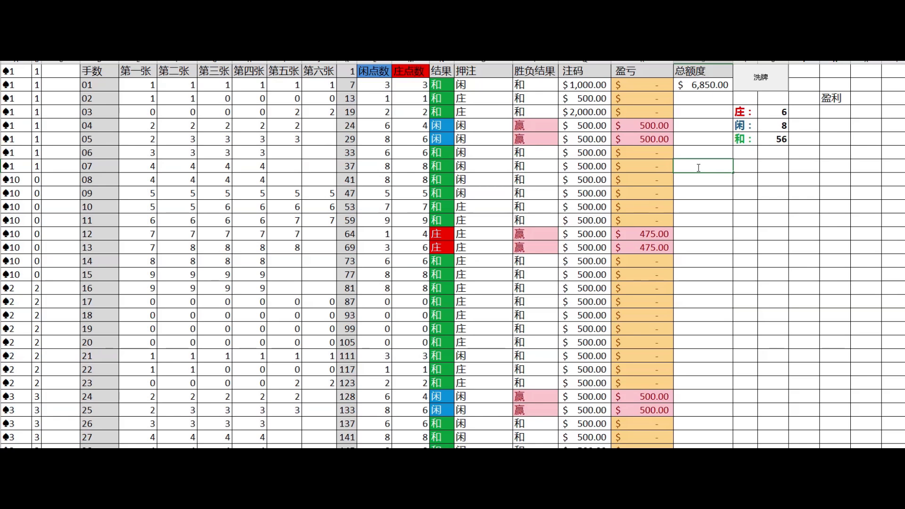
{"action": "type", "text": "kais"}
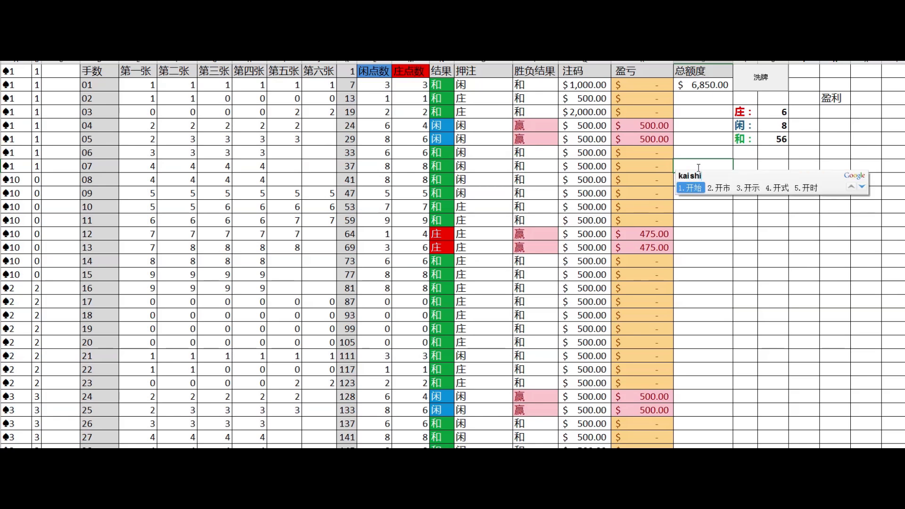
{"action": "key", "text": "space"}
{"action": "left_click", "coordinate": [767, 169]}
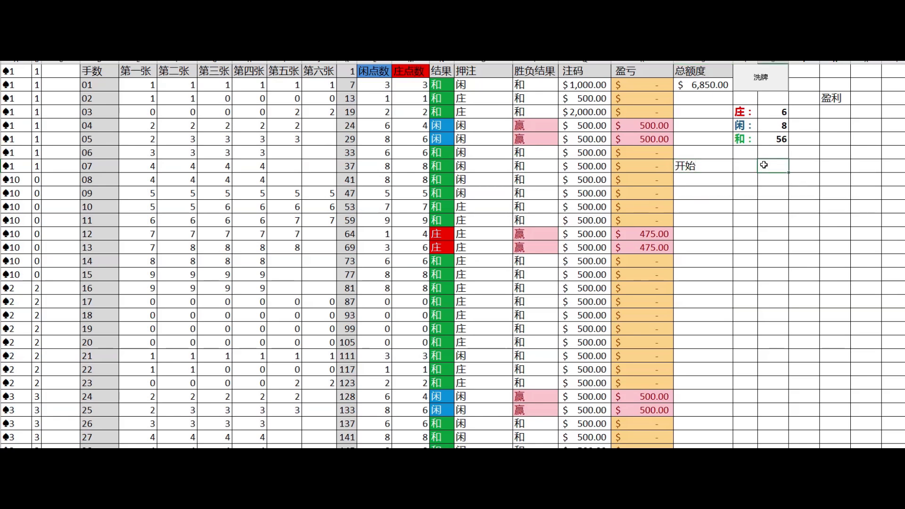
Reshuffle the cards twice, recording the totals -1400 and -1025 one below the other, starting on the 开始 row beneath the 庄/闲/和 counts
{"action": "left_click", "coordinate": [759, 88]}
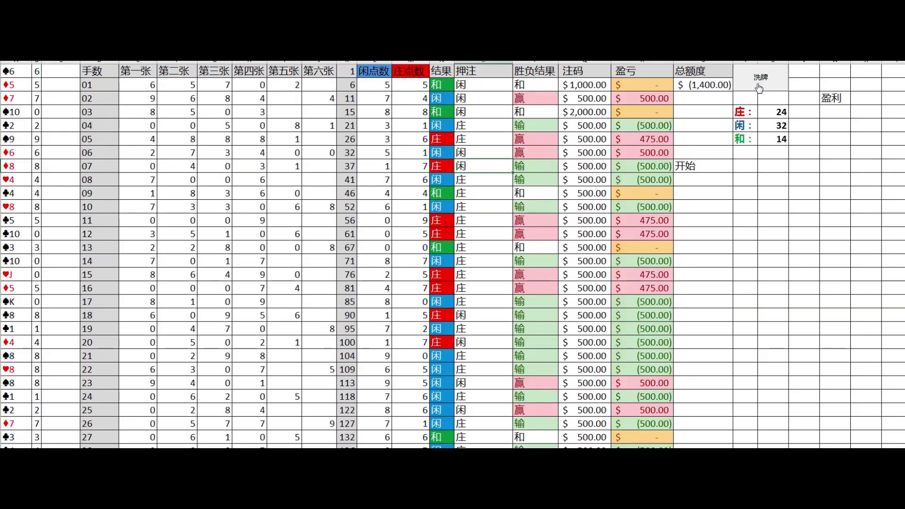
{"action": "type", "text": "-1400"}
{"action": "key", "text": "Return"}
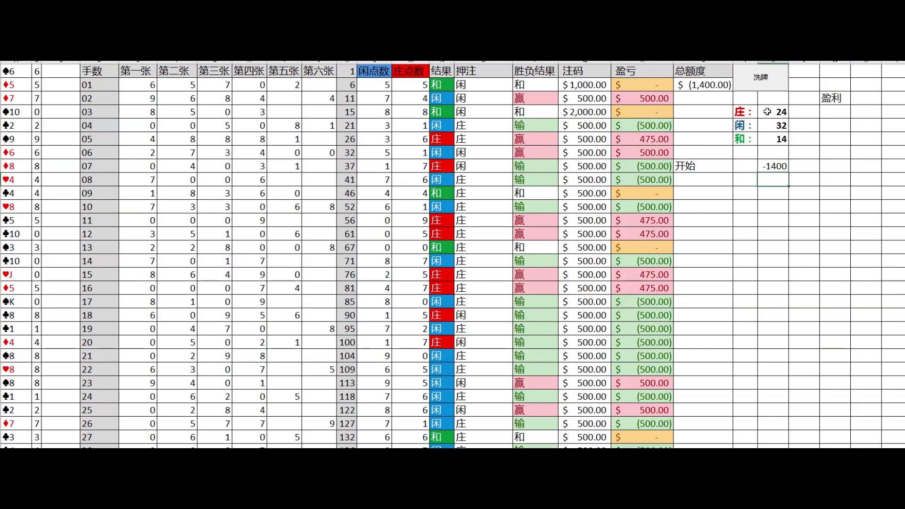
{"action": "left_click", "coordinate": [768, 84]}
{"action": "left_click", "coordinate": [776, 179]}
{"action": "type", "text": "-10"}
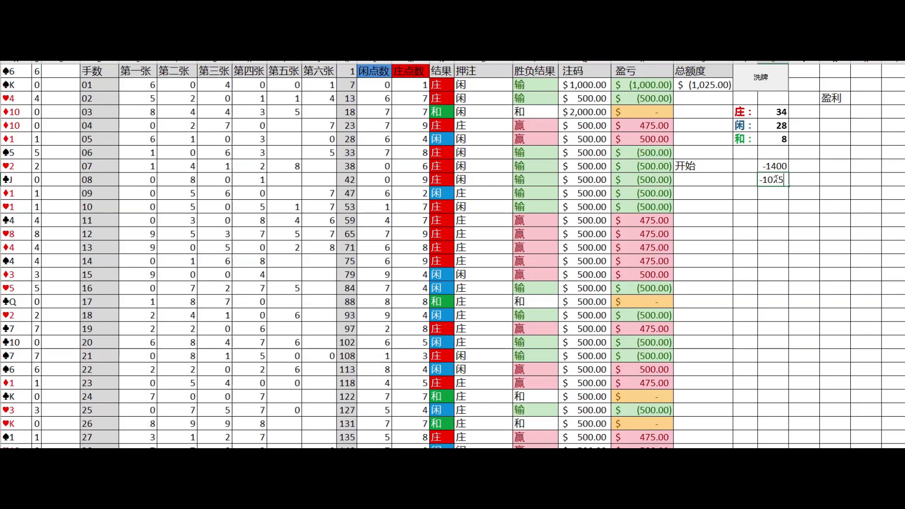
{"action": "type", "text": "25"}
{"action": "key", "text": "Return"}
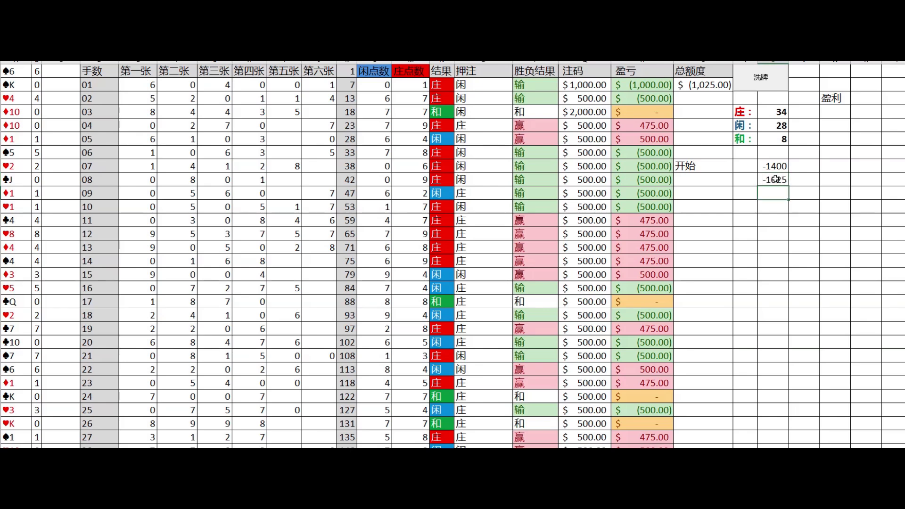
Reshuffle two more times and add the totals 1450 and -3500 to the results list
{"action": "left_click", "coordinate": [763, 79]}
{"action": "type", "text": "1"}
{"action": "key", "text": "Return"}
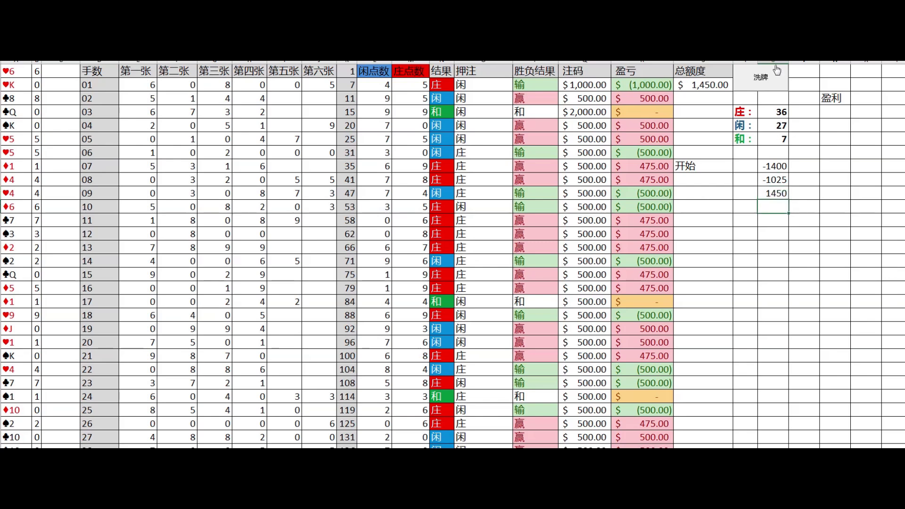
{"action": "left_click", "coordinate": [773, 61]}
{"action": "left_click", "coordinate": [772, 78]}
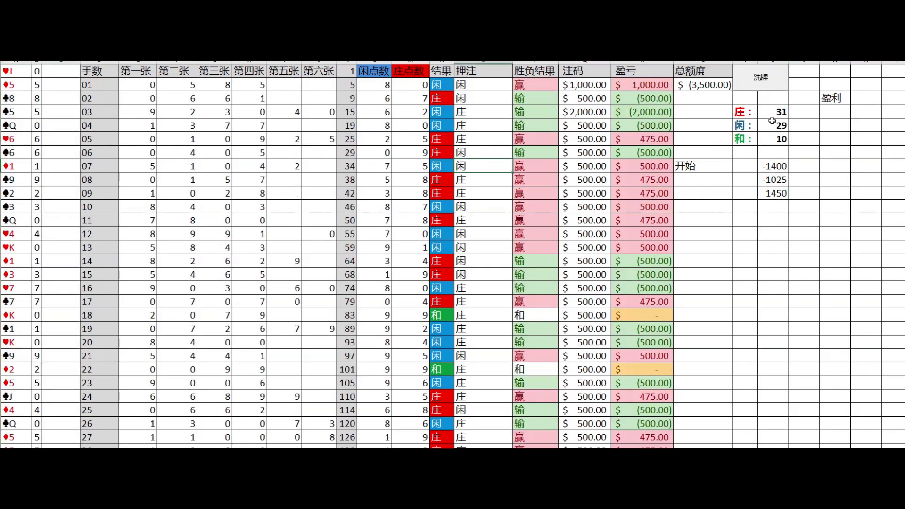
{"action": "double_click", "coordinate": [769, 205]}
{"action": "type", "text": "-2500"}
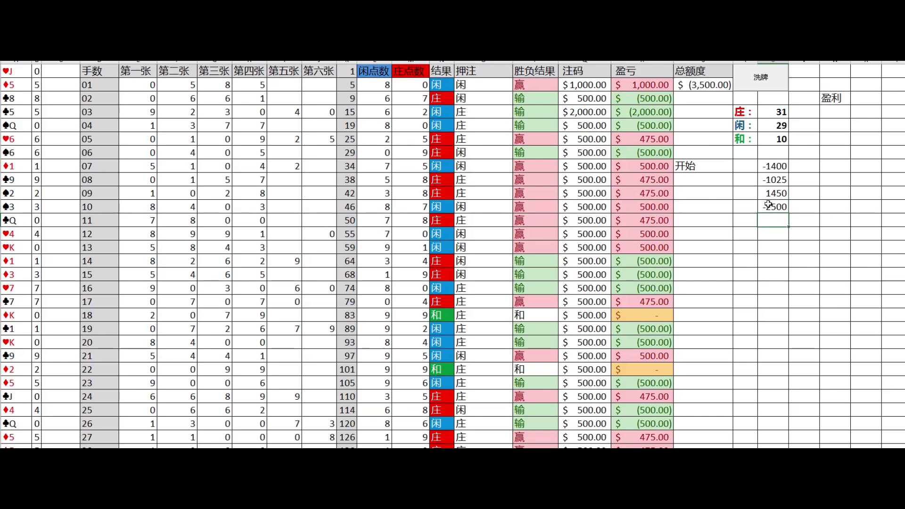
{"action": "key", "text": "BackSpace"}
{"action": "type", "text": "3"}
{"action": "key", "text": "Return"}
Reshuffle twice more and add the totals -3375 and -3000 below the previous results
{"action": "left_click", "coordinate": [770, 78]}
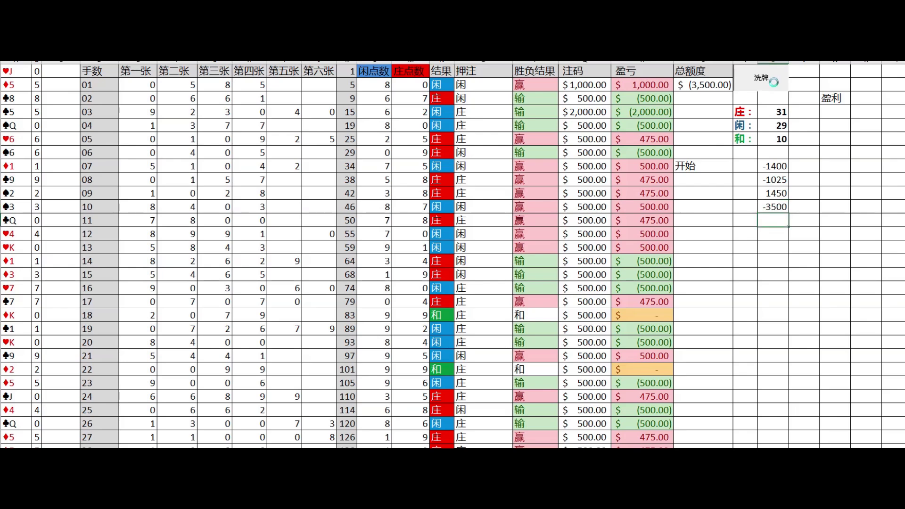
{"action": "type", "text": "-3375"}
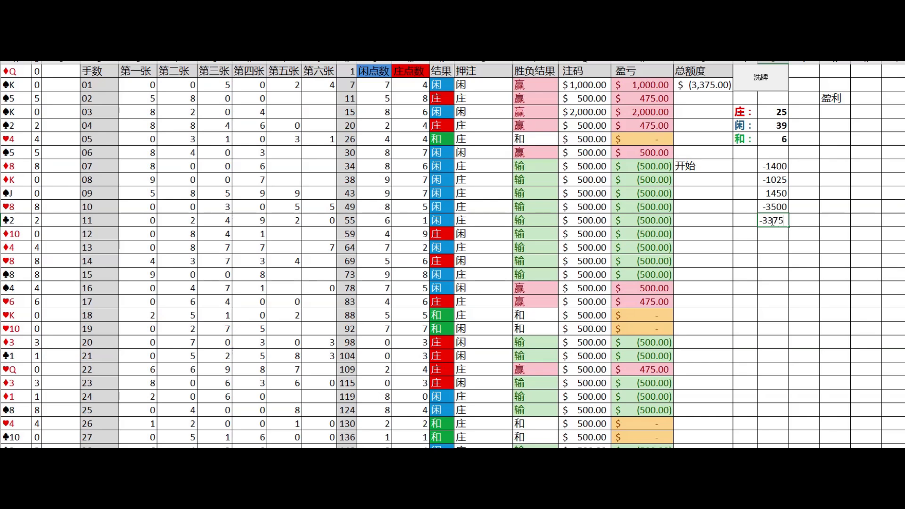
{"action": "key", "text": "Return"}
{"action": "left_click", "coordinate": [769, 87]}
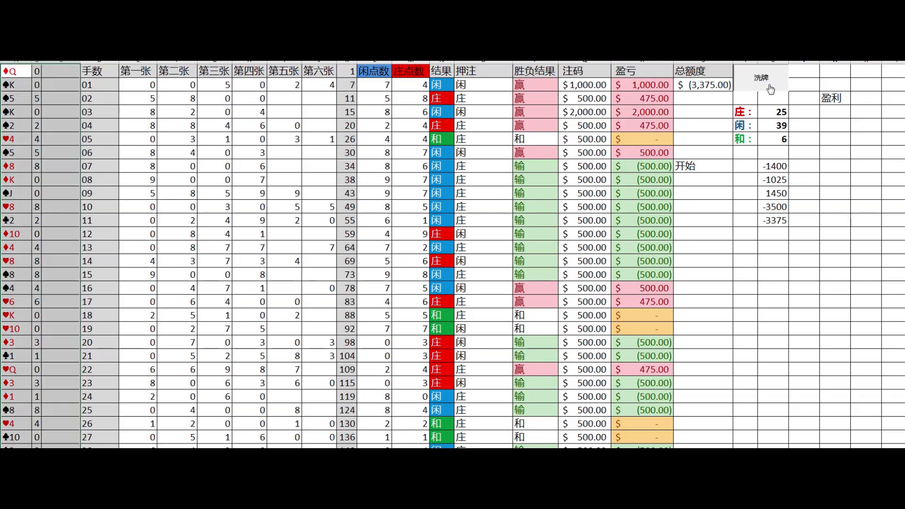
{"action": "double_click", "coordinate": [773, 233]}
{"action": "type", "text": "-3000"}
{"action": "key", "text": "Return"}
Reshuffle the cards and record the total 4450 in the next cell of the results list
{"action": "left_click", "coordinate": [765, 86]}
{"action": "left_click", "coordinate": [768, 244]}
{"action": "type", "text": "4450"}
{"action": "key", "text": "Return"}
Go through the results recorded so far to count the completed shuffles
{"action": "key", "text": "Up"}
{"action": "key", "text": "Up"}
{"action": "key", "text": "Up"}
{"action": "key", "text": "Up"}
{"action": "key", "text": "Up"}
{"action": "key", "text": "Up"}
{"action": "key", "text": "Down"}
{"action": "key", "text": "Down"}
{"action": "key", "text": "Down"}
{"action": "key", "text": "Down"}
{"action": "key", "text": "Down"}
{"action": "key", "text": "Down"}
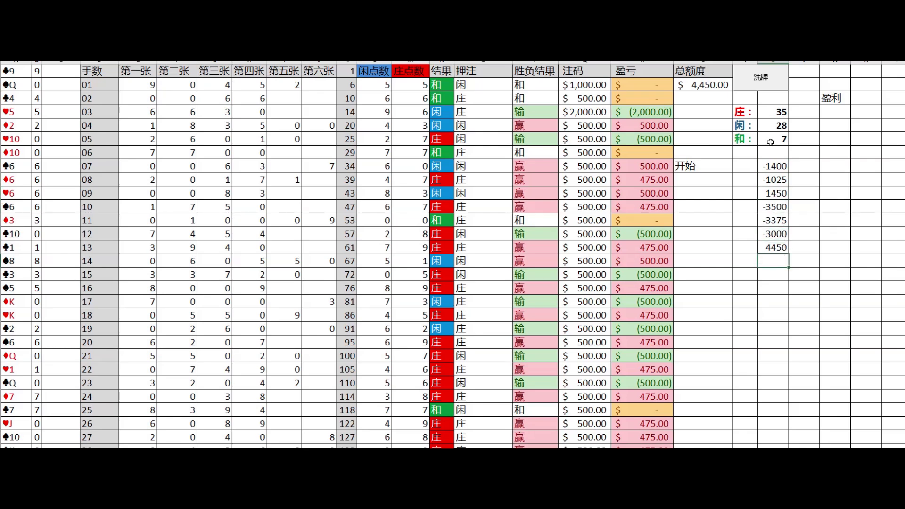
Reshuffle twice and append the totals -4900 and 450 to the results list
{"action": "left_click", "coordinate": [763, 87]}
{"action": "left_click", "coordinate": [774, 257]}
{"action": "type", "text": "-"}
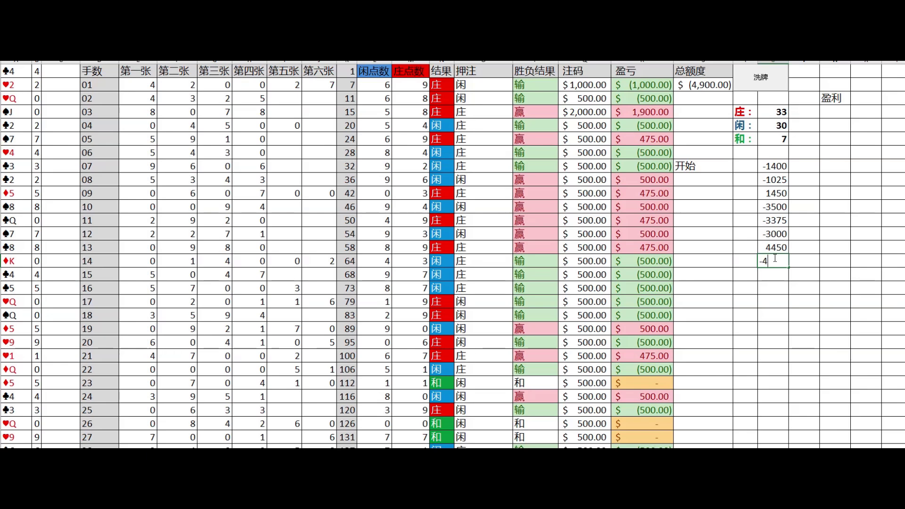
{"action": "type", "text": "4900"}
{"action": "key", "text": "Return"}
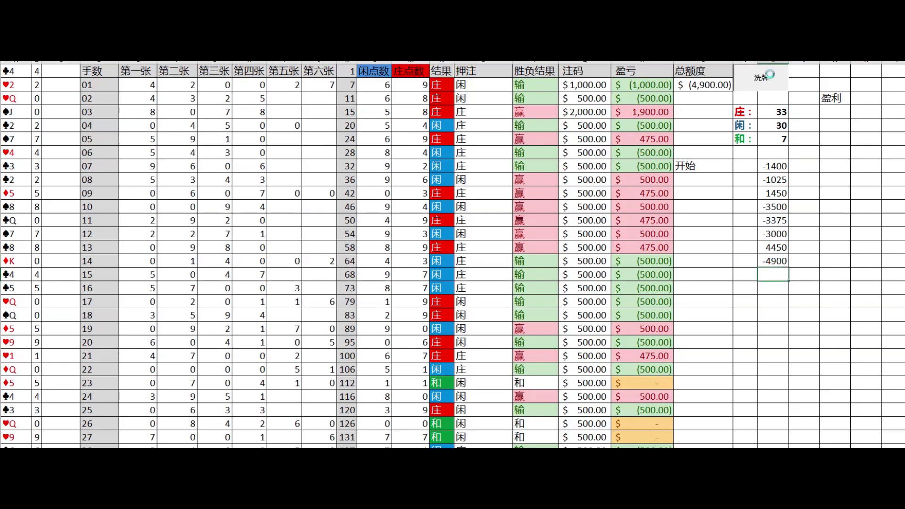
{"action": "left_click", "coordinate": [770, 78]}
{"action": "left_click", "coordinate": [765, 268]}
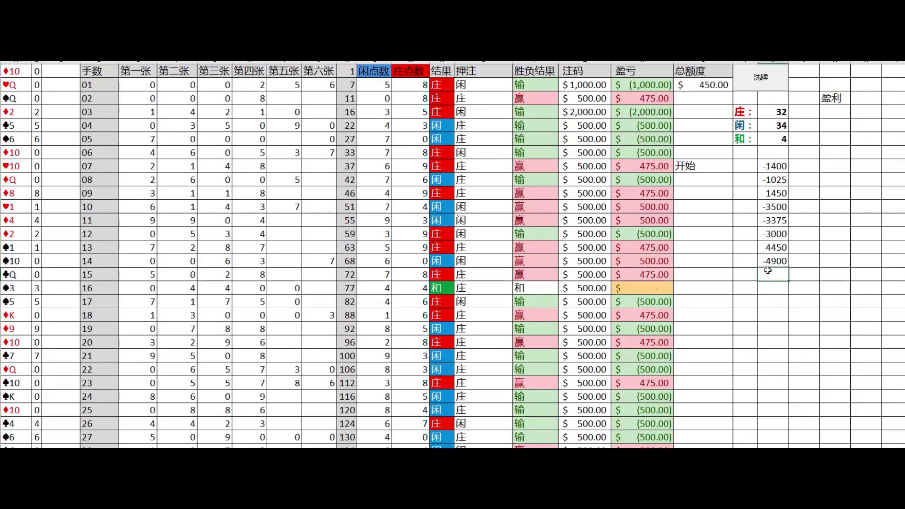
{"action": "type", "text": "450"}
{"action": "key", "text": "Return"}
Reshuffle the cards and record 2900 as the tenth result in the list
{"action": "left_click", "coordinate": [770, 79]}
{"action": "left_click", "coordinate": [774, 288]}
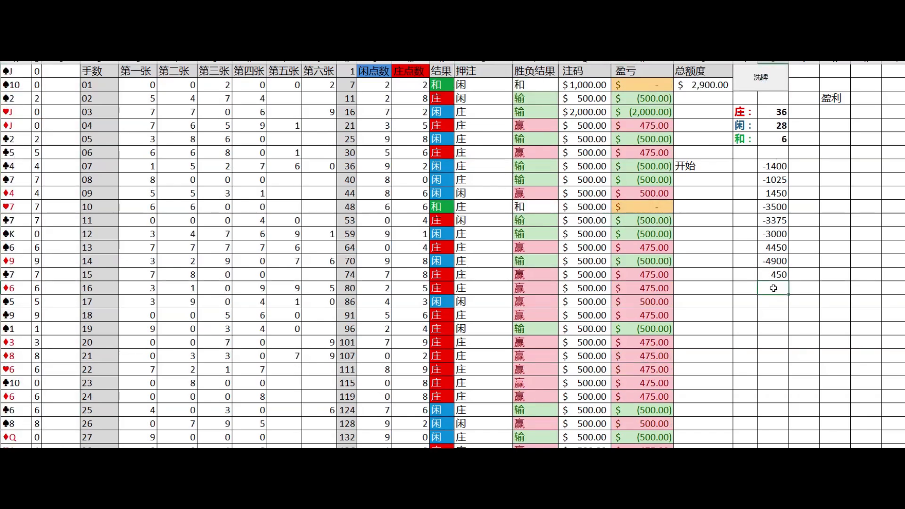
{"action": "type", "text": "2900"}
{"action": "key", "text": "Return"}
Check the recorded results one by one from the 开始 row to the last entry
{"action": "left_click", "coordinate": [780, 167]}
{"action": "left_click", "coordinate": [778, 181]}
{"action": "left_click", "coordinate": [776, 194]}
{"action": "left_click", "coordinate": [774, 207]}
{"action": "left_click", "coordinate": [775, 220]}
{"action": "left_click", "coordinate": [776, 234]}
{"action": "left_click", "coordinate": [776, 247]}
{"action": "left_click", "coordinate": [776, 262]}
{"action": "left_click", "coordinate": [777, 274]}
{"action": "left_click", "coordinate": [777, 288]}
Sum the ten recorded results below the list and enter -7950 in the cell beside 盈利
{"action": "left_click_drag", "start_coordinate": [773, 167], "coordinate": [787, 306]}
{"action": "double_click", "coordinate": [856, 97]}
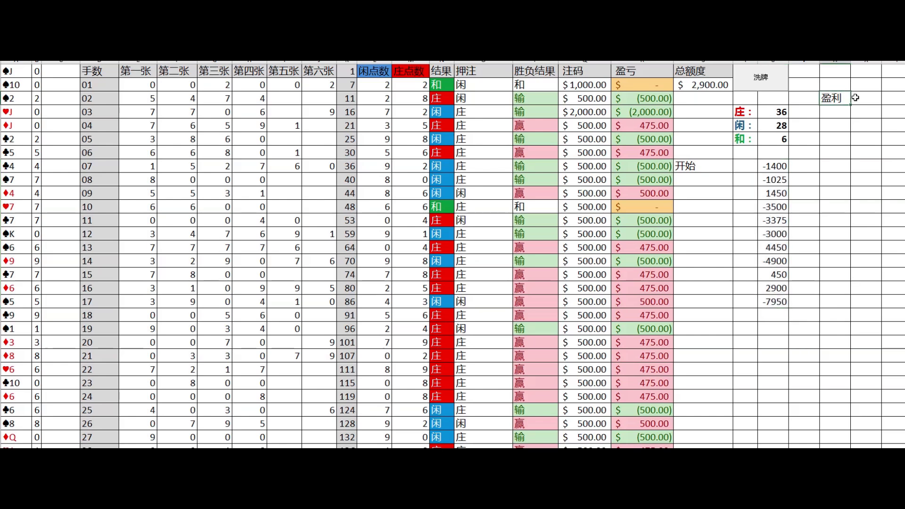
{"action": "type", "text": "-7950"}
{"action": "key", "text": "Return"}
Clear the old results and their sum, and record the total of a new shuffle, -2975, on the 开始 row
{"action": "left_click_drag", "start_coordinate": [775, 165], "coordinate": [785, 311]}
{"action": "key", "text": "Delete"}
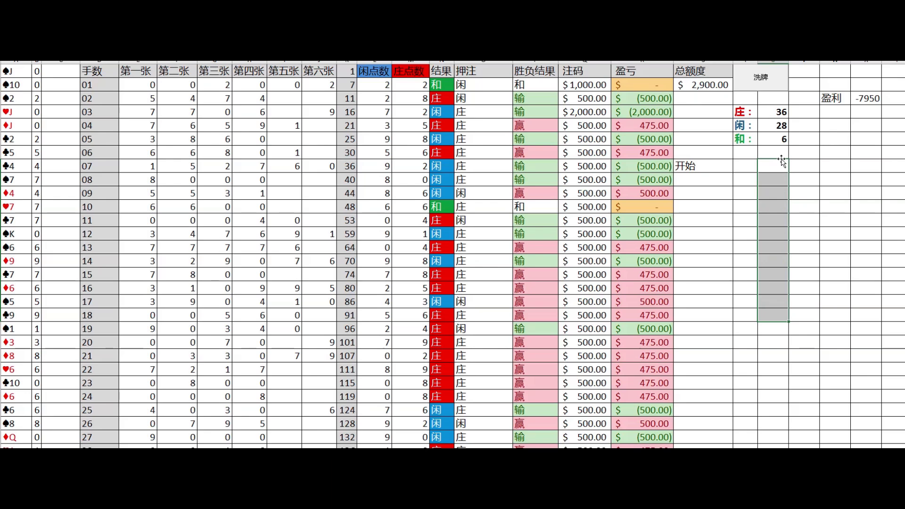
{"action": "left_click", "coordinate": [764, 80]}
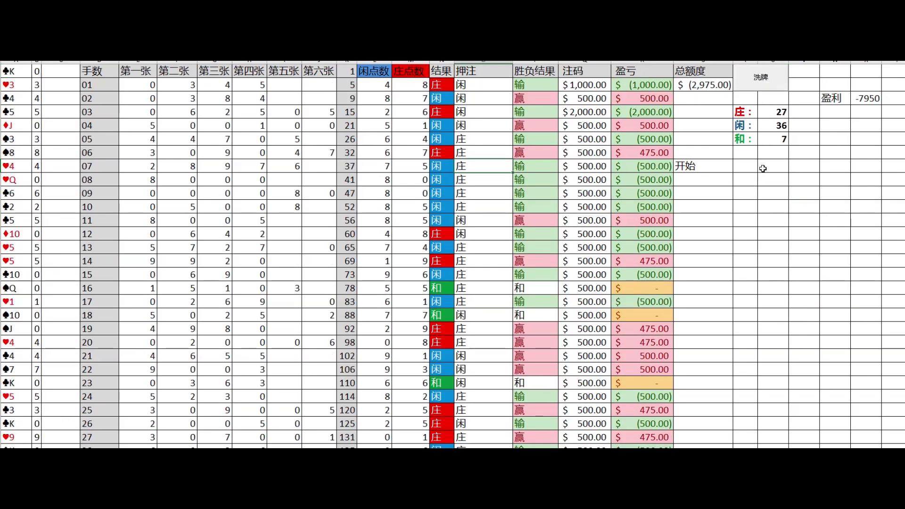
{"action": "left_click", "coordinate": [764, 165]}
{"action": "type", "text": "-7975"}
{"action": "key", "text": "Return"}
Reshuffle twice and add the totals -2350 and 5550 to the new results list
{"action": "left_click", "coordinate": [774, 90]}
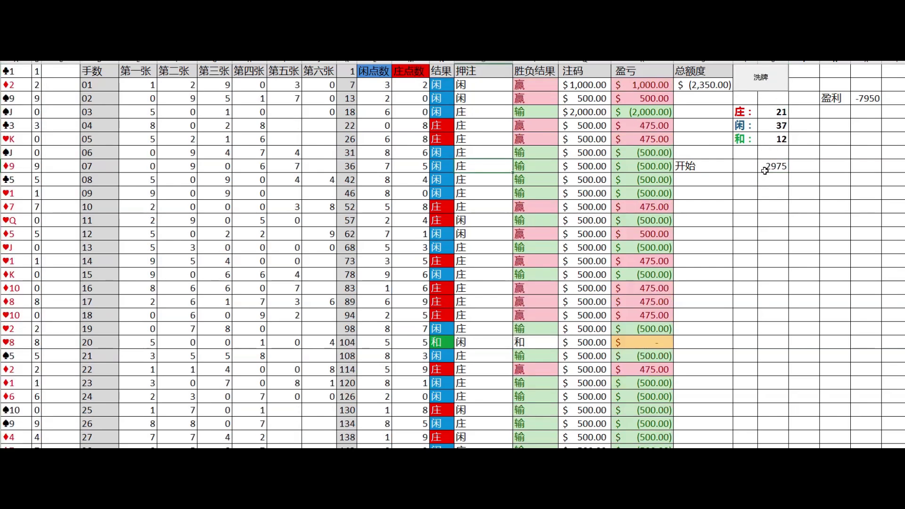
{"action": "type", "text": "-2350"}
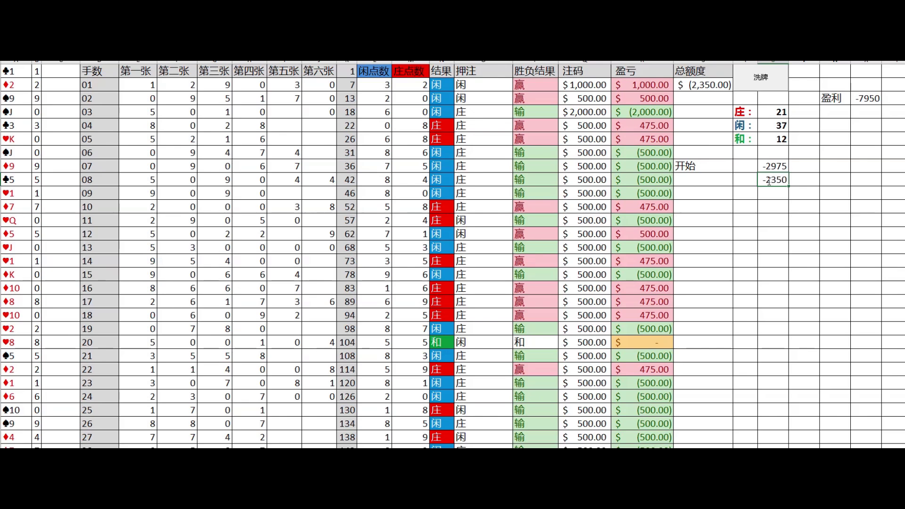
{"action": "key", "text": "Return"}
{"action": "left_click", "coordinate": [761, 81]}
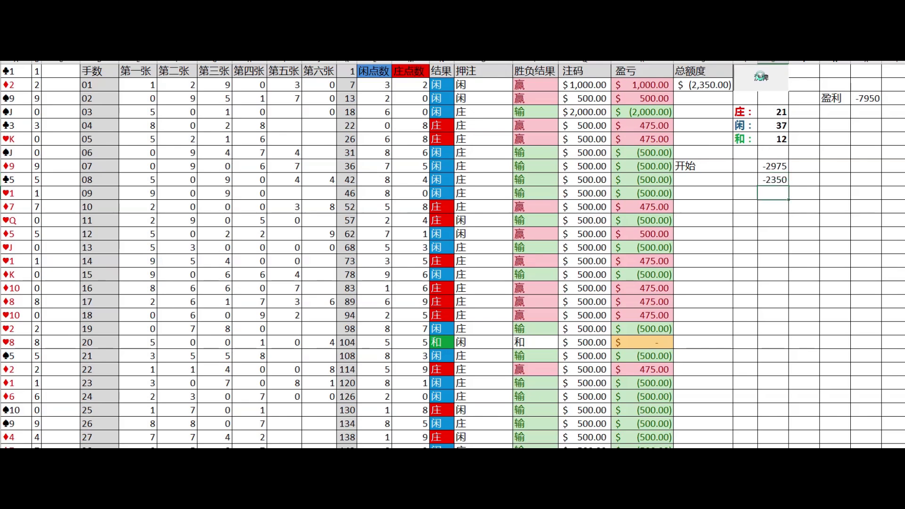
{"action": "left_click", "coordinate": [777, 195]}
{"action": "type", "text": "5550"}
{"action": "key", "text": "Return"}
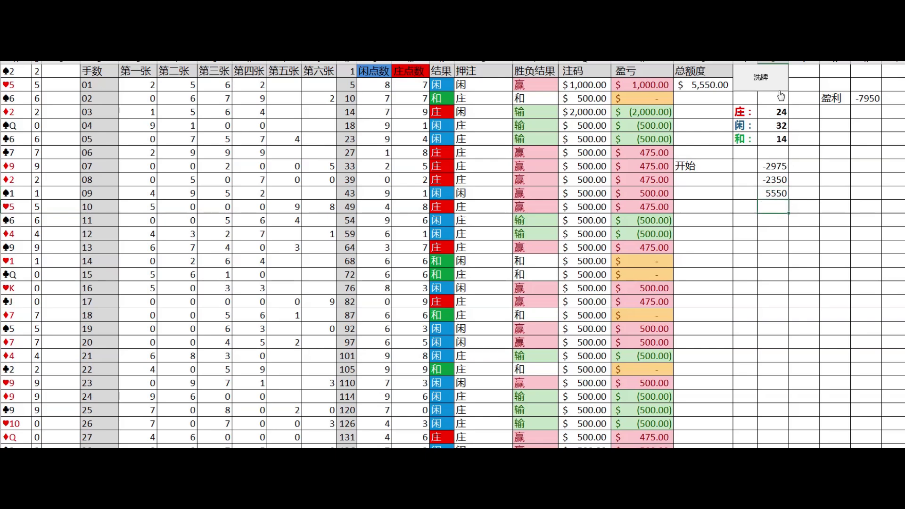
Reshuffle twice and record the totals -425 and 3975 in the next two cells of the list
{"action": "left_click", "coordinate": [771, 89]}
{"action": "left_click", "coordinate": [774, 204]}
{"action": "type", "text": "-425"}
{"action": "key", "text": "Return"}
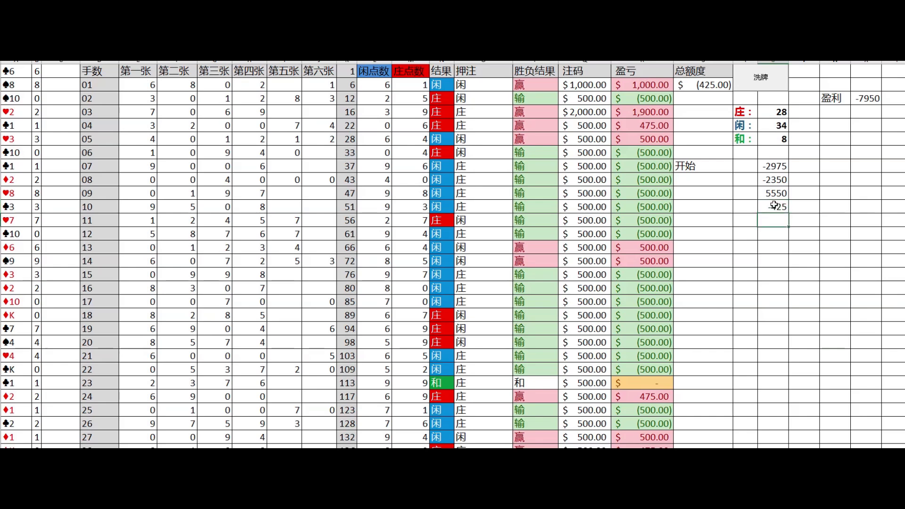
{"action": "left_click", "coordinate": [763, 83]}
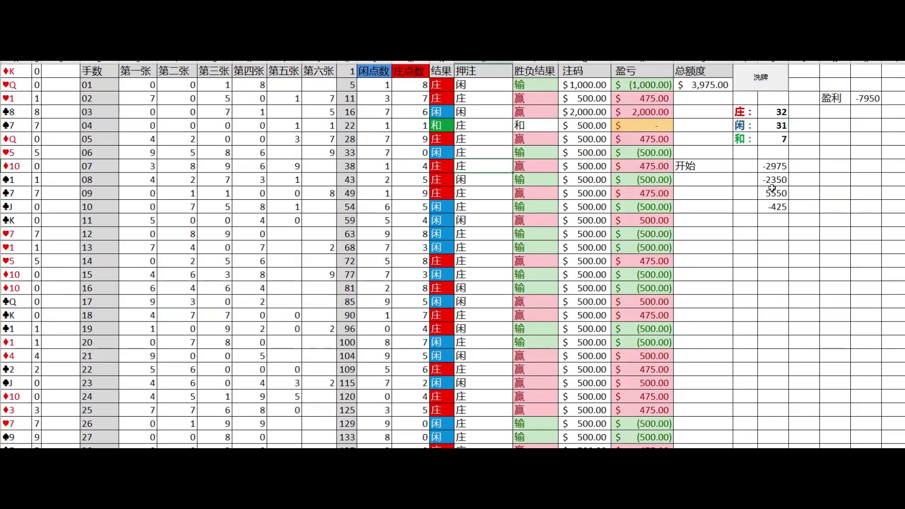
{"action": "type", "text": "3975"}
{"action": "key", "text": "Return"}
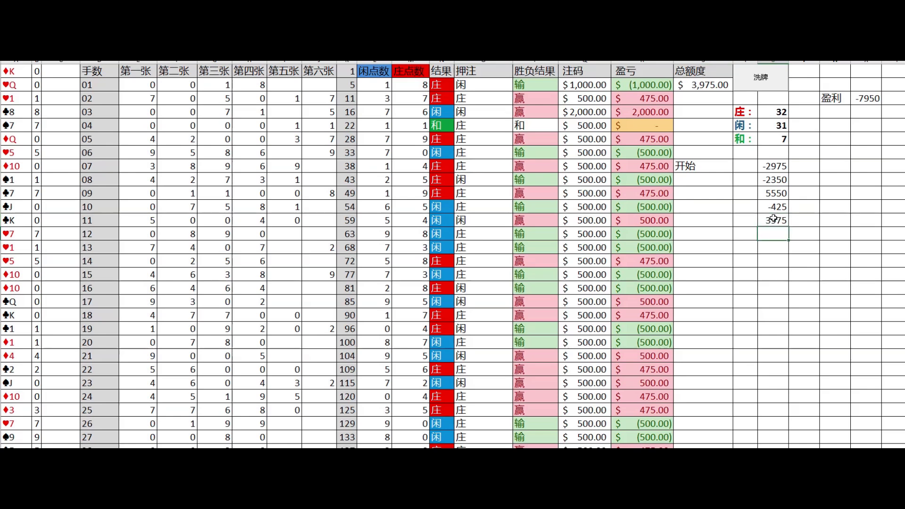
Reshuffle twice and append the totals -3500 and -1450 to the new results list
{"action": "left_click", "coordinate": [766, 91]}
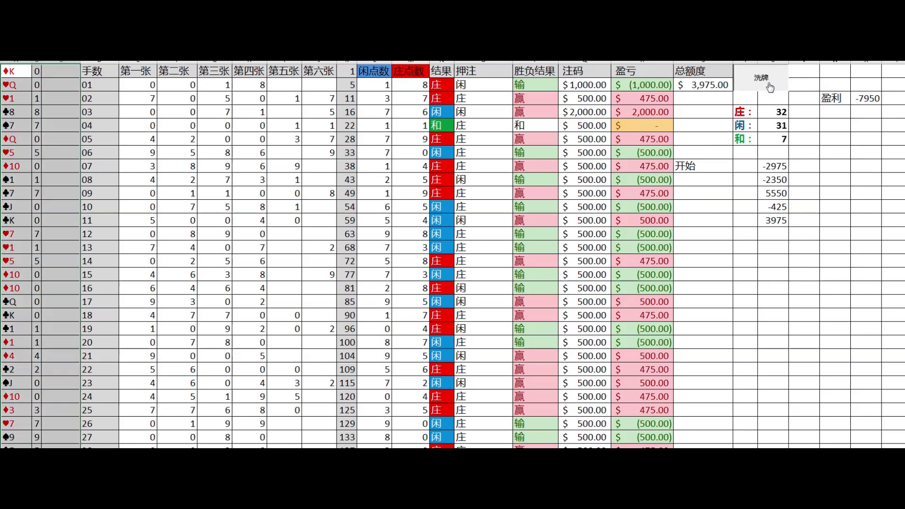
{"action": "type", "text": "-3500"}
{"action": "key", "text": "Return"}
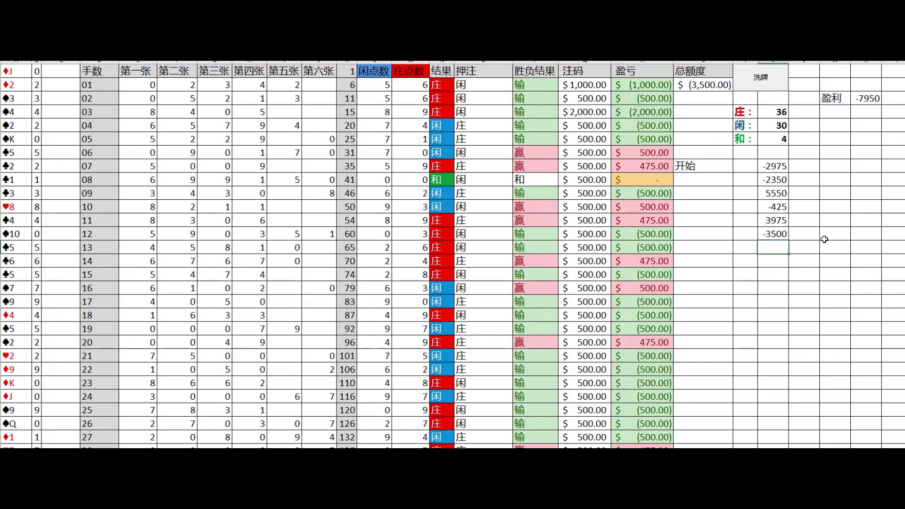
{"action": "left_click", "coordinate": [773, 90]}
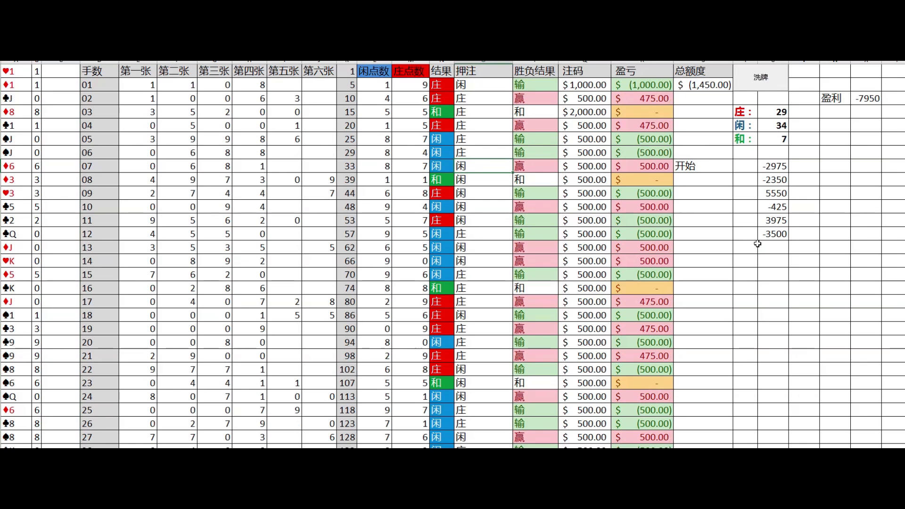
{"action": "left_click", "coordinate": [768, 247]}
{"action": "type", "text": "-11"}
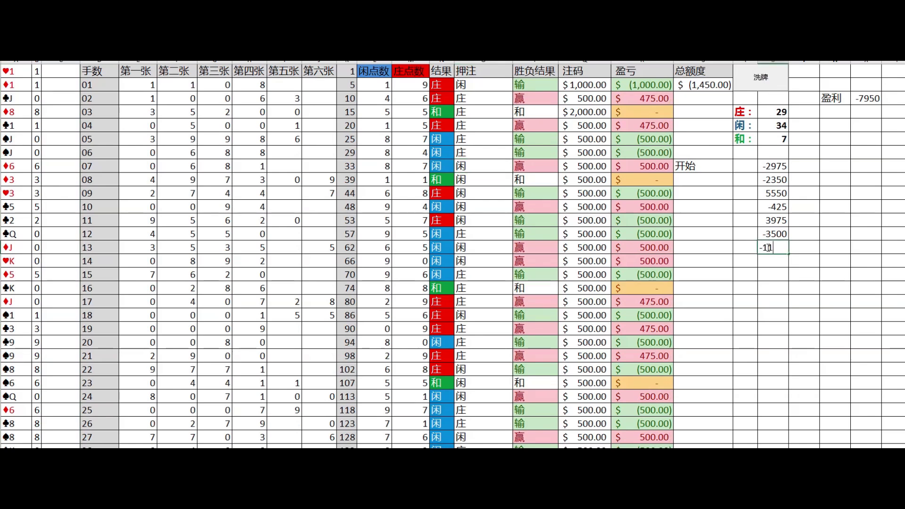
{"action": "type", "text": "50"}
{"action": "key", "text": "Return"}
Go through the new results list entry by entry to count the completed shuffles
{"action": "left_click", "coordinate": [784, 169]}
{"action": "left_click", "coordinate": [777, 182]}
{"action": "left_click", "coordinate": [776, 191]}
{"action": "left_click", "coordinate": [777, 207]}
{"action": "left_click", "coordinate": [778, 220]}
{"action": "left_click", "coordinate": [776, 234]}
{"action": "left_click", "coordinate": [775, 247]}
Reshuffle twice and append the totals -3400 and -1550 to the results list
{"action": "left_click", "coordinate": [760, 84]}
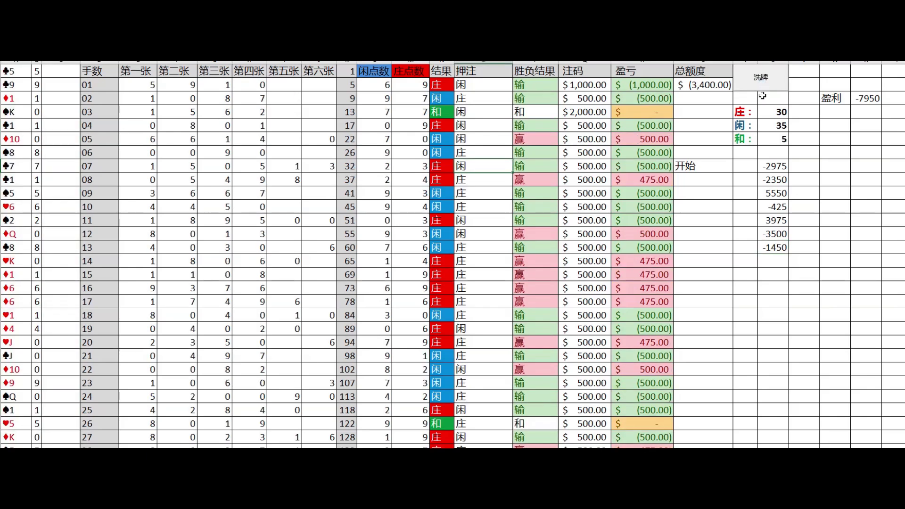
{"action": "left_click", "coordinate": [772, 257]}
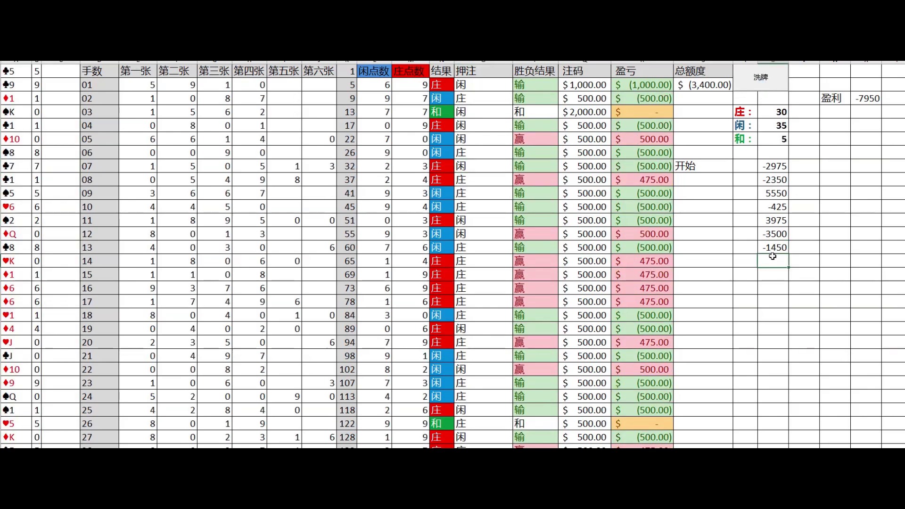
{"action": "key", "text": "Return"}
{"action": "left_click", "coordinate": [766, 84]}
{"action": "left_click", "coordinate": [767, 274]}
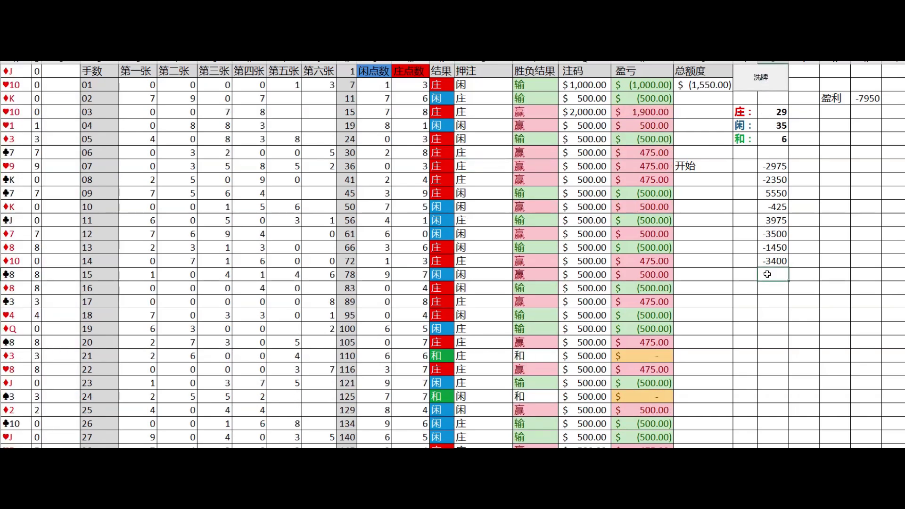
{"action": "type", "text": "-1550"}
{"action": "key", "text": "Return"}
Reshuffle once more and record the total 4975 as the last entry of the batch
{"action": "left_click", "coordinate": [770, 87]}
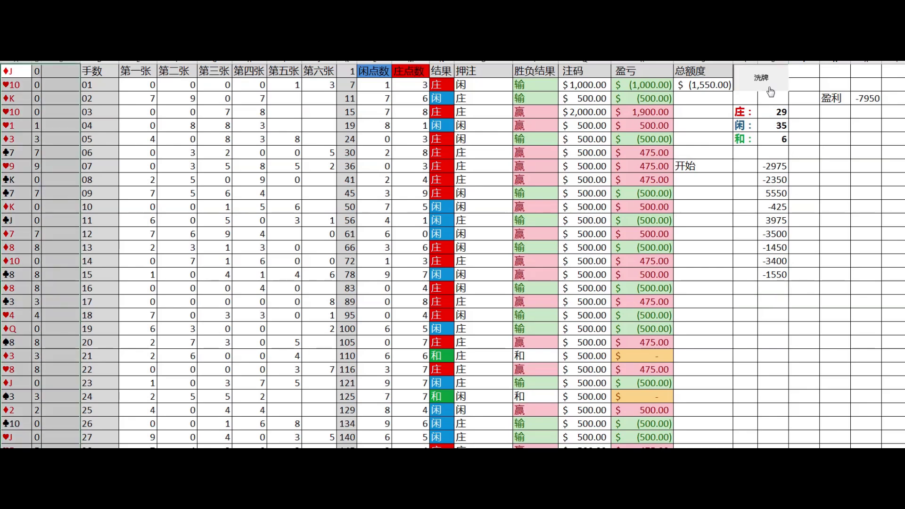
{"action": "left_click", "coordinate": [776, 287]}
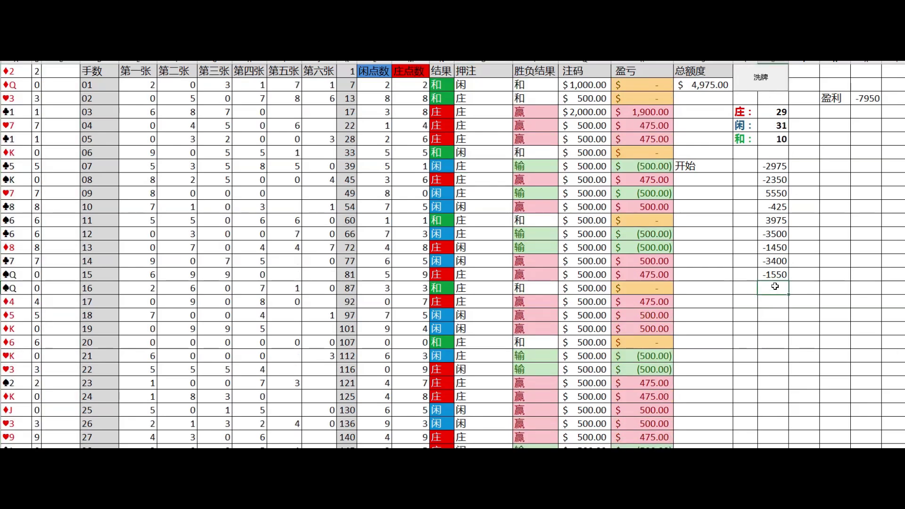
{"action": "type", "text": "4975"}
{"action": "key", "text": "Return"}
Go through the results list entry by entry to check that the batch holds ten shuffles
{"action": "left_click", "coordinate": [776, 181]}
{"action": "left_click", "coordinate": [776, 193]}
{"action": "left_click", "coordinate": [776, 207]}
{"action": "left_click", "coordinate": [776, 220]}
{"action": "left_click", "coordinate": [779, 234]}
{"action": "left_click", "coordinate": [779, 248]}
{"action": "left_click", "coordinate": [778, 261]}
{"action": "left_click", "coordinate": [777, 275]}
Sum the ten recorded totals below the list and log -1150 as the second batch result under 盈利's first value
{"action": "left_click_drag", "start_coordinate": [775, 166], "coordinate": [788, 303]}
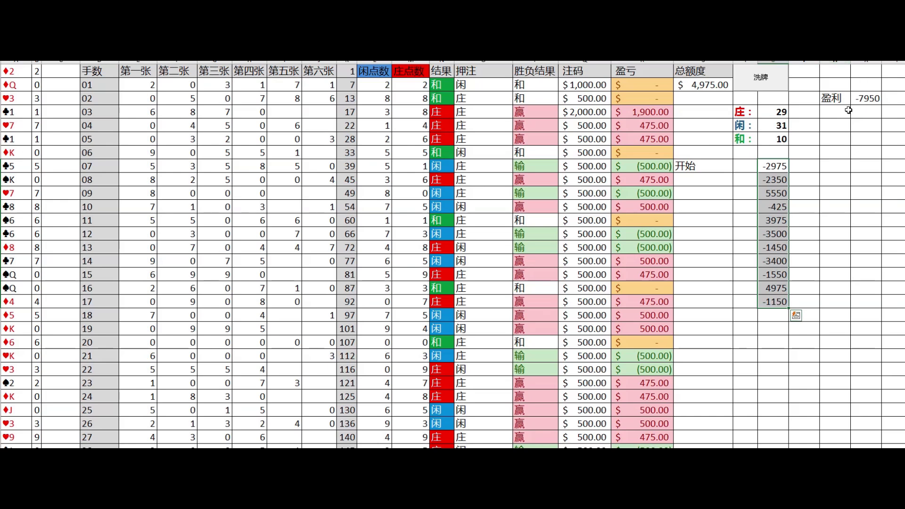
{"action": "left_click", "coordinate": [864, 109]}
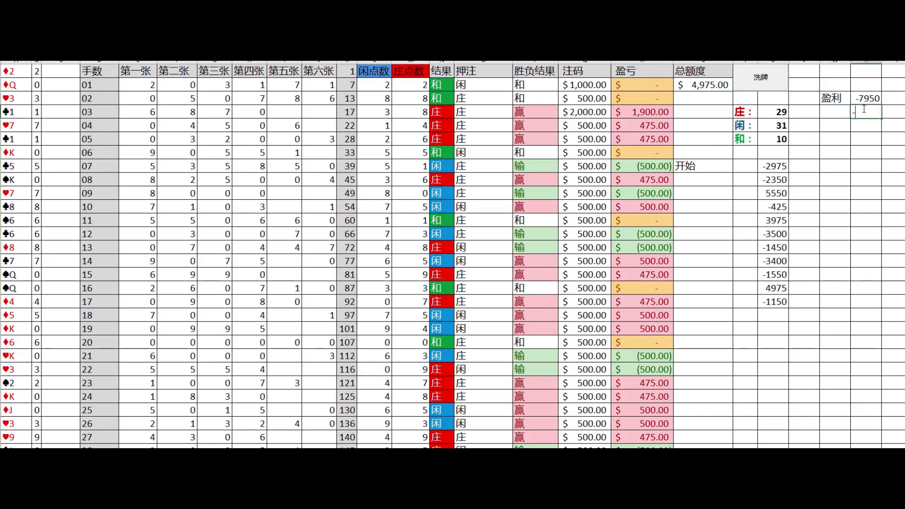
{"action": "type", "text": "-1150"}
{"action": "key", "text": "Return"}
Clear the finished results list, reshuffle, and record -2925 as the new batch's first total beside 开始
{"action": "left_click_drag", "start_coordinate": [782, 167], "coordinate": [784, 304]}
{"action": "key", "text": "Delete"}
{"action": "left_click", "coordinate": [761, 75]}
{"action": "left_click", "coordinate": [765, 166]}
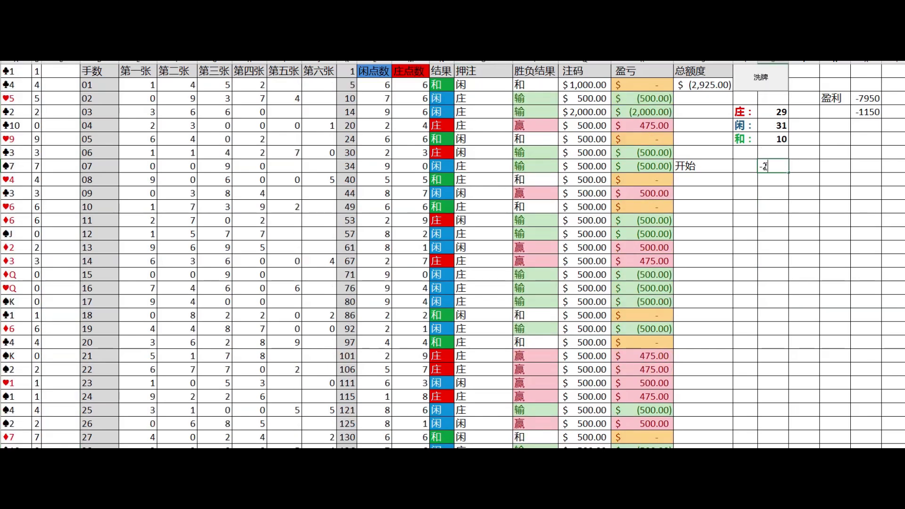
{"action": "type", "text": "-2925"}
{"action": "key", "text": "Return"}
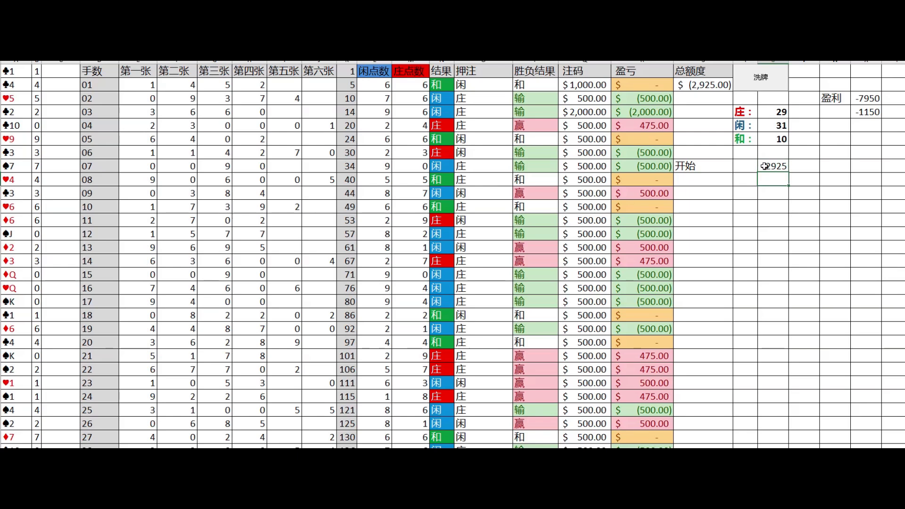
Reshuffle twice and add the totals -2100 and 10275 to the new results list
{"action": "left_click", "coordinate": [761, 75]}
{"action": "left_click", "coordinate": [772, 182]}
{"action": "type", "text": "-2100"}
{"action": "key", "text": "Return"}
{"action": "left_click", "coordinate": [771, 88]}
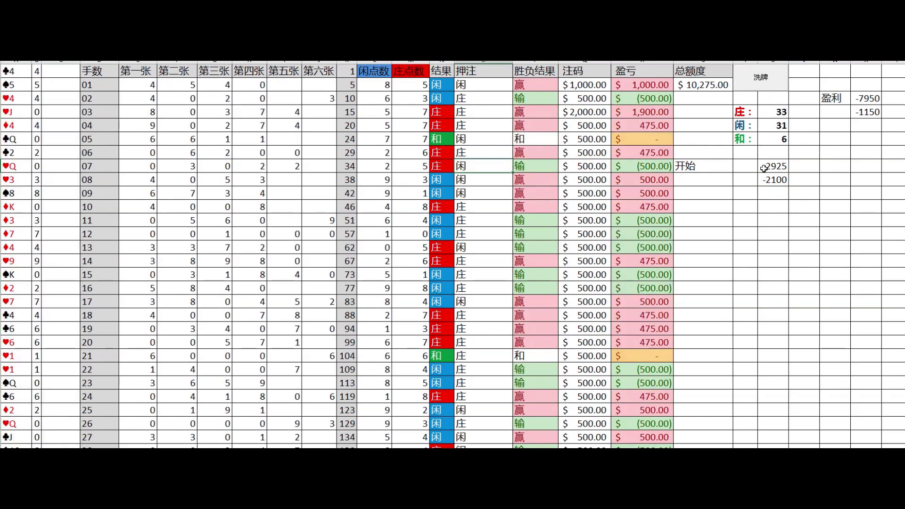
{"action": "type", "text": "10275"}
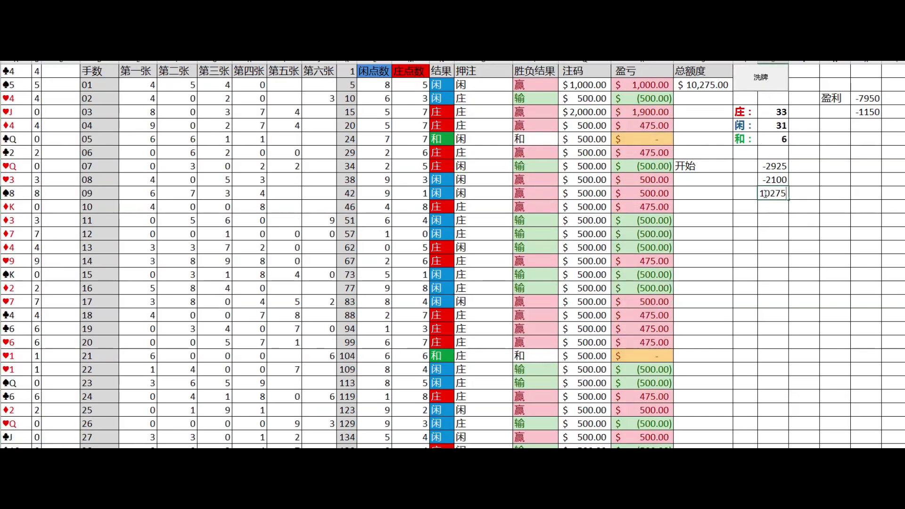
{"action": "key", "text": "Return"}
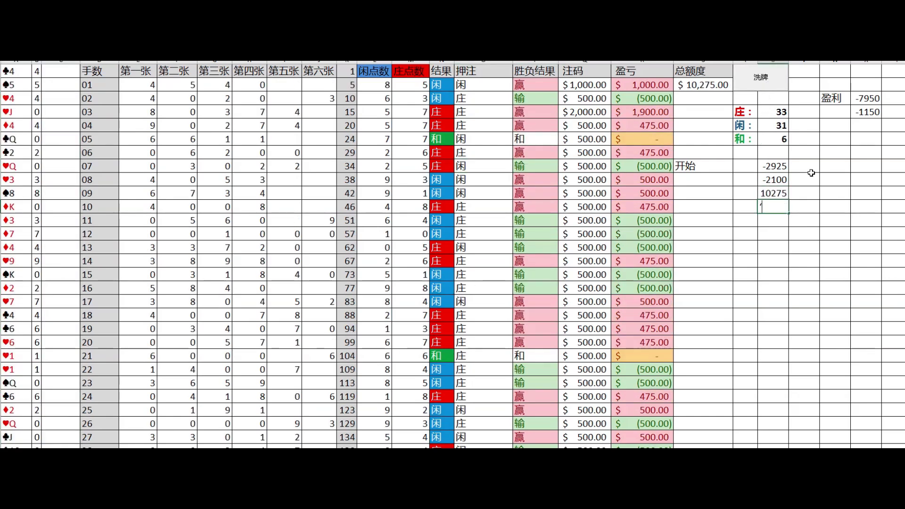
Reshuffle twice and record the totals 1925 and -3450 in the next two cells of the list
{"action": "left_click", "coordinate": [783, 85]}
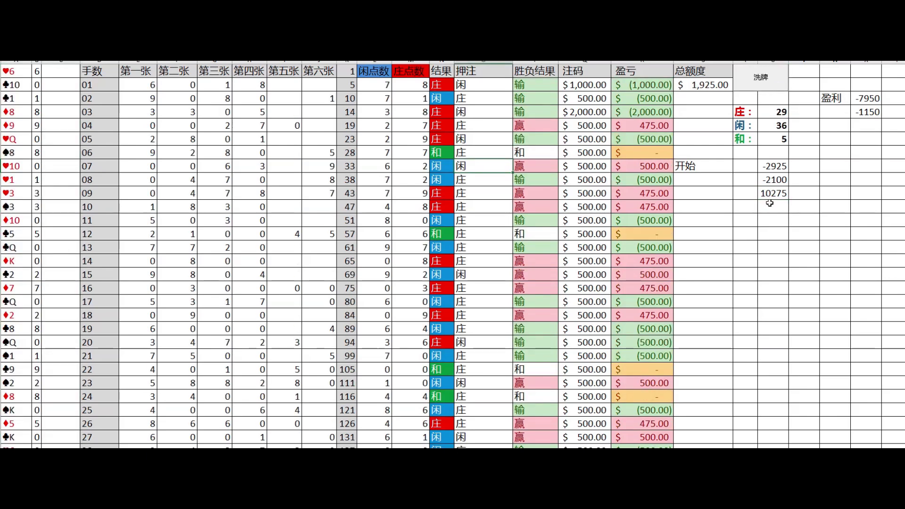
{"action": "type", "text": "1925"}
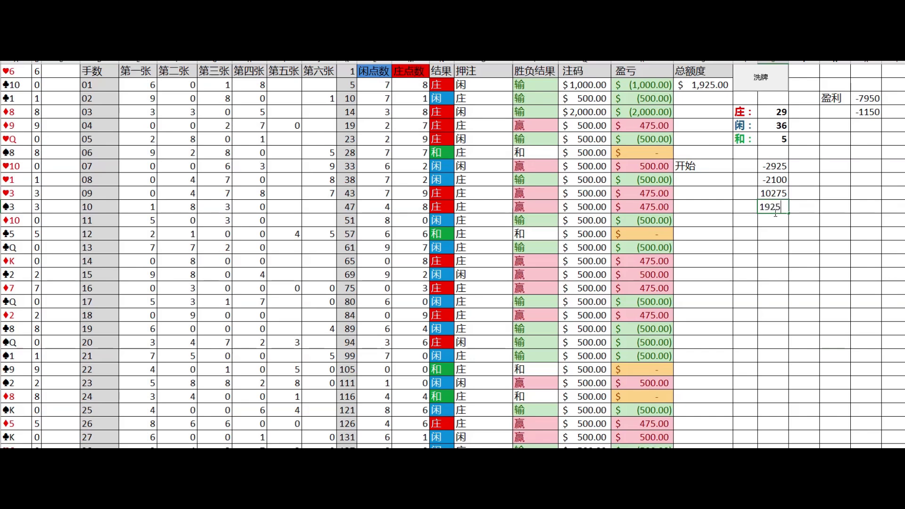
{"action": "left_click", "coordinate": [775, 212]}
{"action": "left_click", "coordinate": [783, 90]}
{"action": "type", "text": "-"}
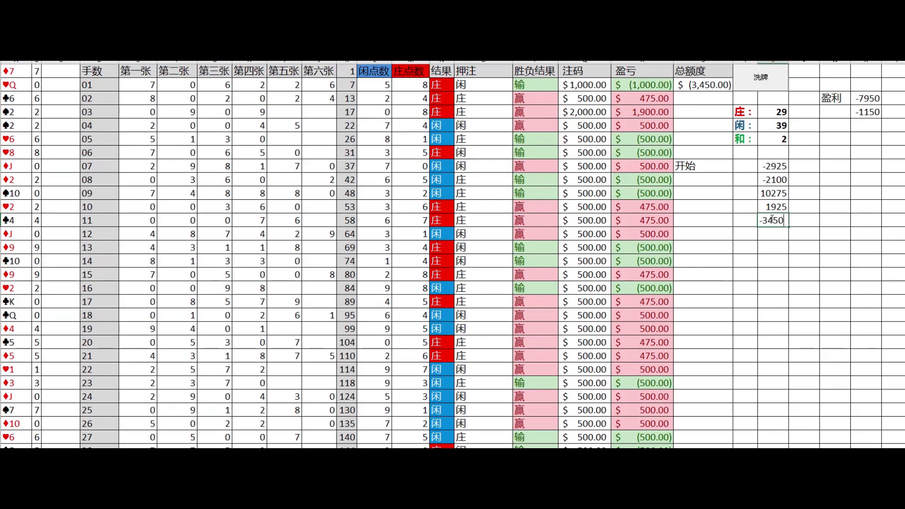
{"action": "type", "text": "3450"}
{"action": "key", "text": "Return"}
Reshuffle twice and append the totals 3325 and 7825 to the results list
{"action": "left_click", "coordinate": [756, 91]}
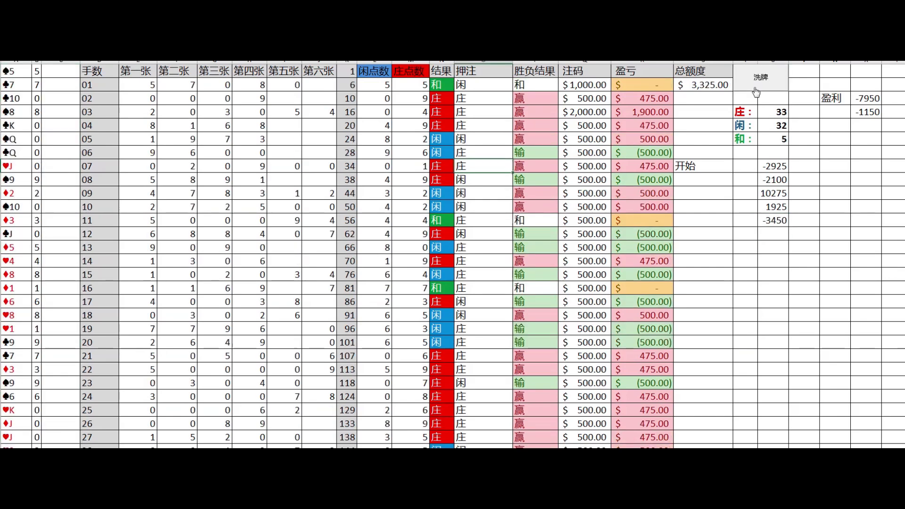
{"action": "type", "text": "33"}
{"action": "key", "text": "Return"}
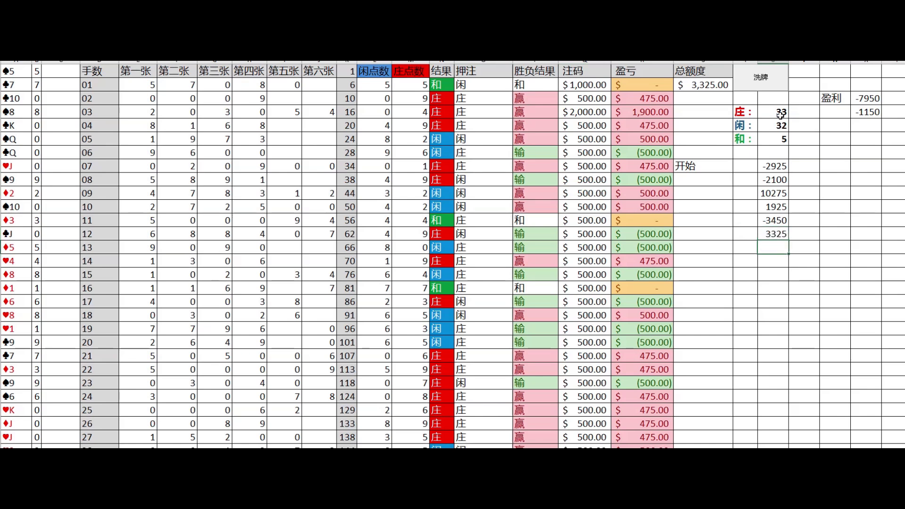
{"action": "left_click", "coordinate": [762, 79]}
{"action": "left_click", "coordinate": [771, 248]}
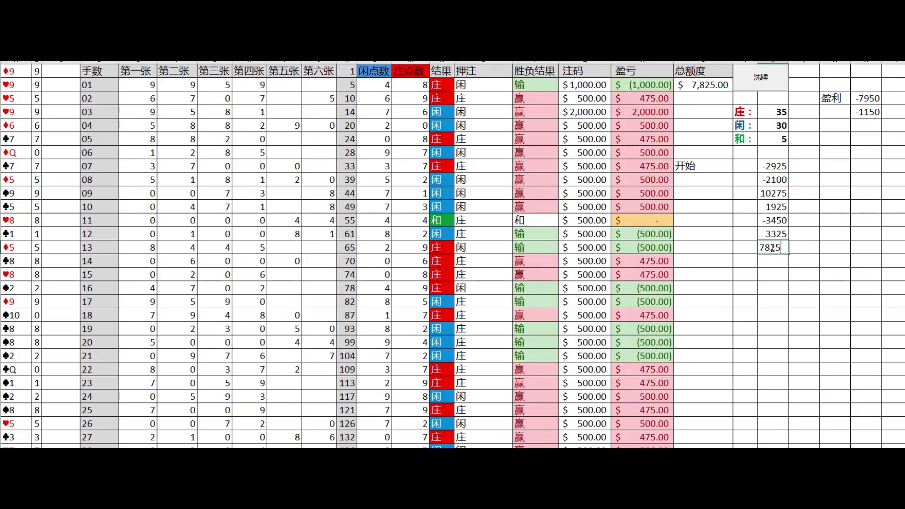
{"action": "key", "text": "Return"}
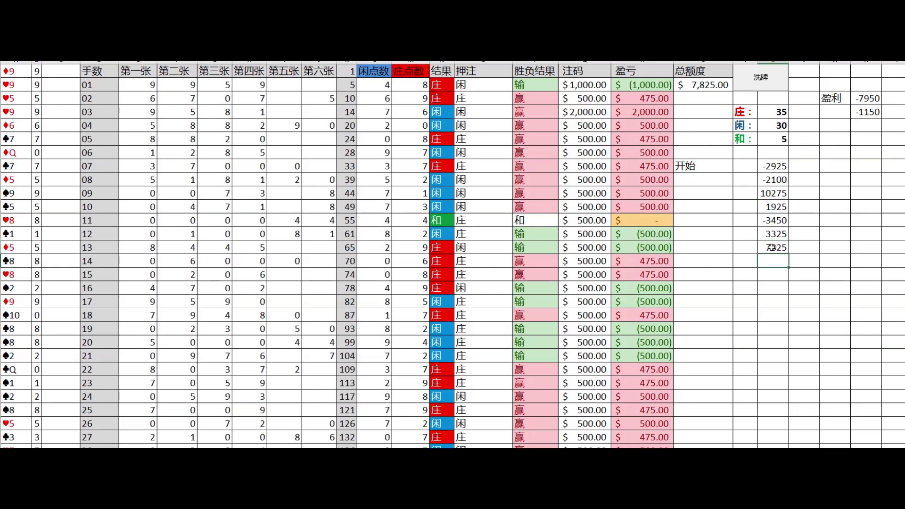
Reshuffle and record the total 4875 in the next cell of the results list
{"action": "left_click", "coordinate": [773, 90]}
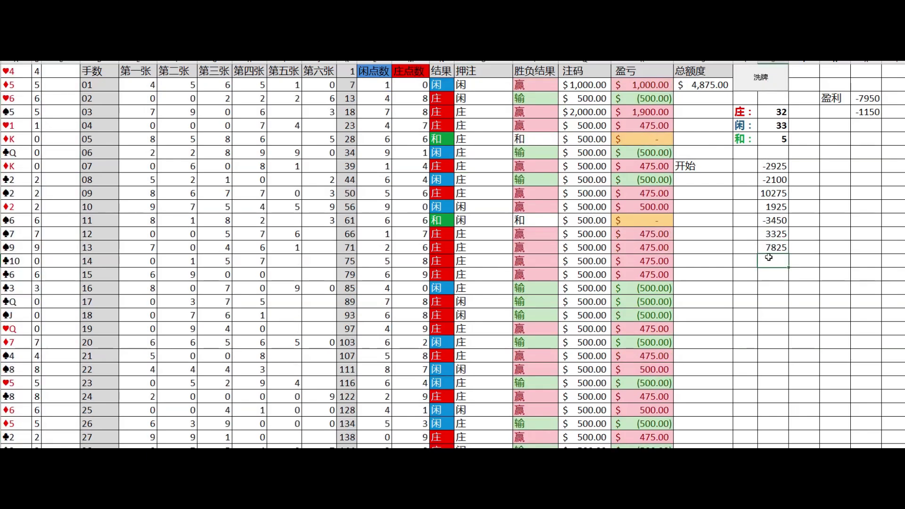
{"action": "type", "text": "4875"}
{"action": "key", "text": "Return"}
Go through the recorded totals one by one to count the shuffles completed in this batch
{"action": "left_click", "coordinate": [779, 169]}
{"action": "left_click", "coordinate": [779, 180]}
{"action": "left_click", "coordinate": [779, 193]}
{"action": "left_click", "coordinate": [779, 207]}
{"action": "left_click", "coordinate": [779, 220]}
{"action": "left_click", "coordinate": [779, 234]}
{"action": "left_click", "coordinate": [779, 247]}
{"action": "left_click", "coordinate": [779, 262]}
Reshuffle twice and enter the totals 1350 and 350 as the batch's last two results
{"action": "left_click", "coordinate": [773, 85]}
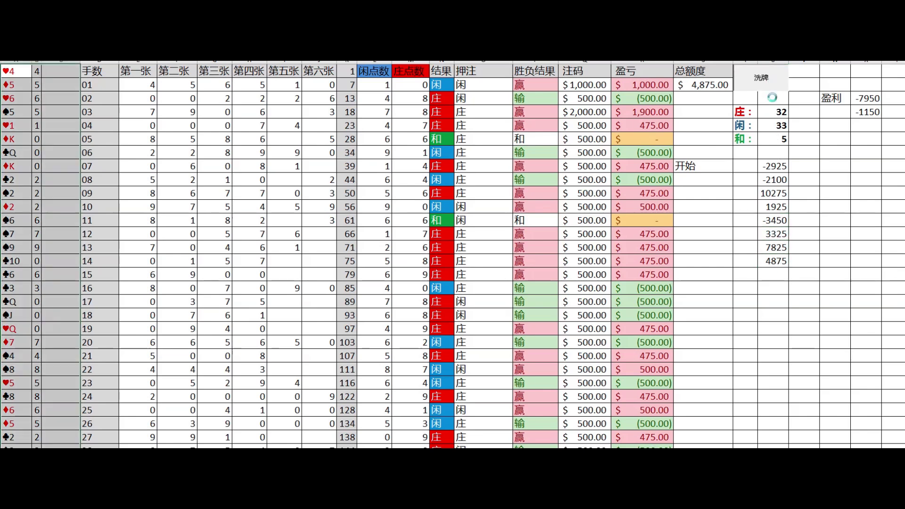
{"action": "left_click", "coordinate": [777, 273]}
{"action": "type", "text": "1350"}
{"action": "key", "text": "Return"}
{"action": "left_click", "coordinate": [764, 88]}
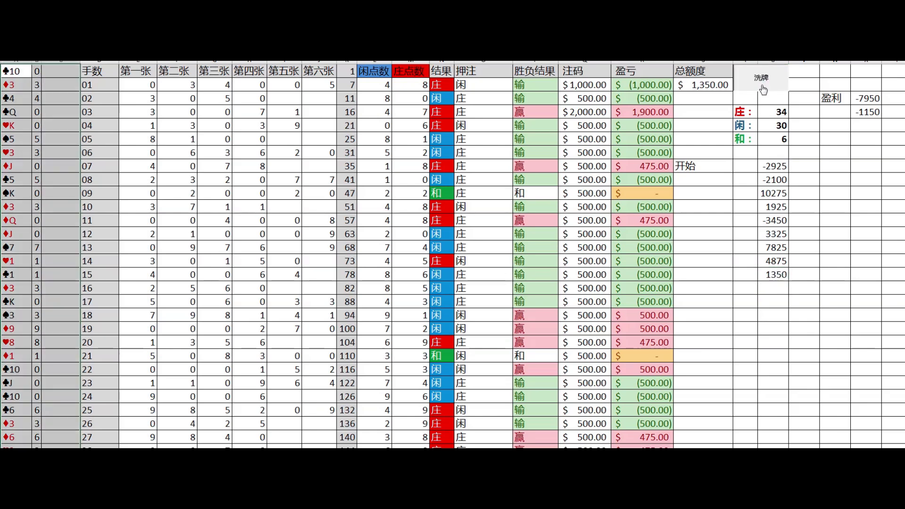
{"action": "type", "text": "350"}
{"action": "key", "text": "Return"}
Check the list's entry count, sum the ten totals below it, and log 21450 as the third batch result in the 盈利 column
{"action": "left_click", "coordinate": [776, 193]}
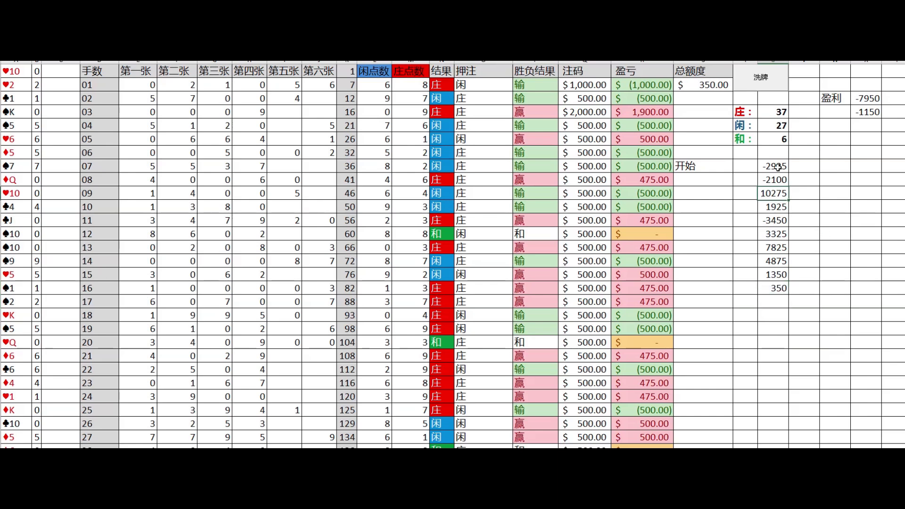
{"action": "left_click", "coordinate": [776, 216]}
{"action": "left_click", "coordinate": [776, 233]}
{"action": "left_click_drag", "start_coordinate": [777, 170], "coordinate": [775, 288]}
{"action": "key", "text": "alt+equal"}
{"action": "left_click", "coordinate": [858, 125]}
{"action": "type", "text": "21"}
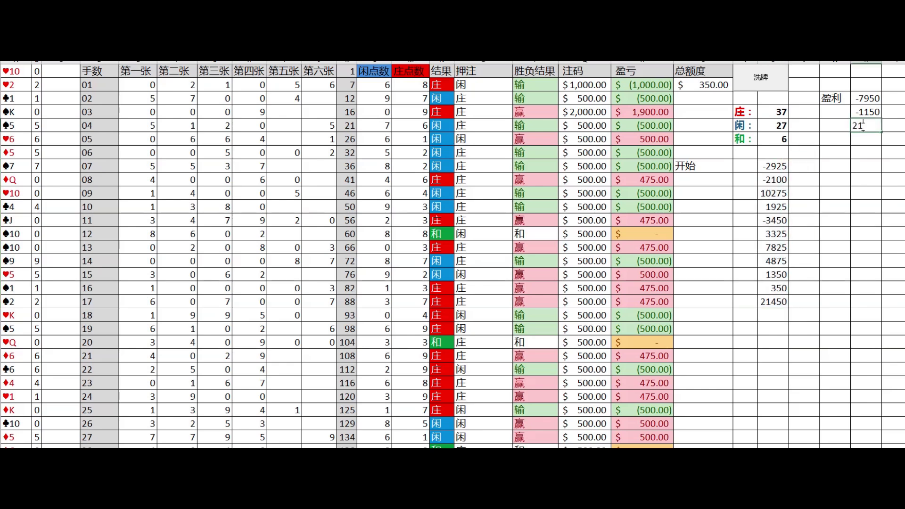
{"action": "type", "text": "450"}
{"action": "key", "text": "Return"}
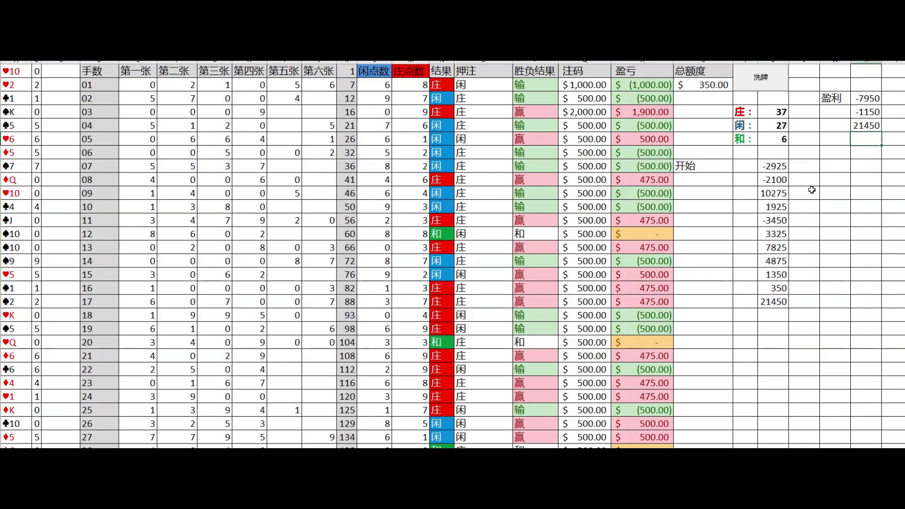
Clear the finished batch and its sum, reshuffle, and record 350 as the next batch's first total beside 开始
{"action": "left_click_drag", "start_coordinate": [777, 165], "coordinate": [779, 316]}
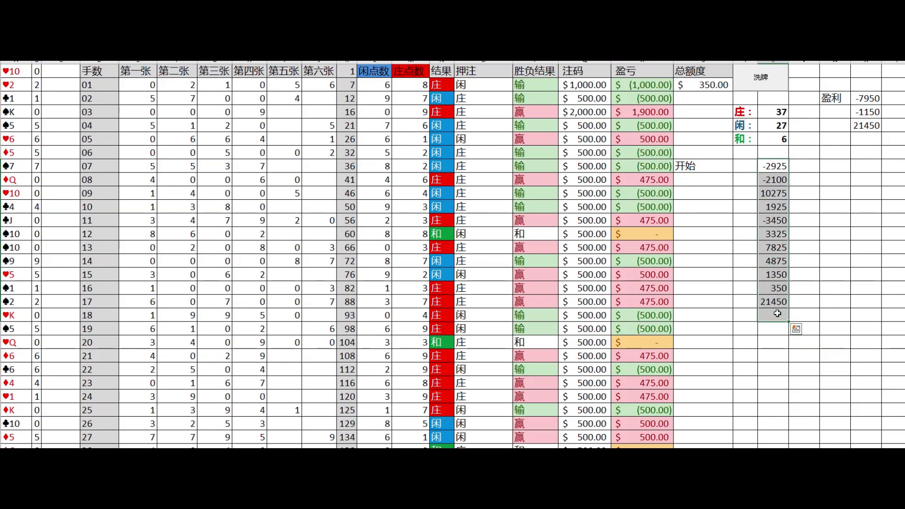
{"action": "key", "text": "Delete"}
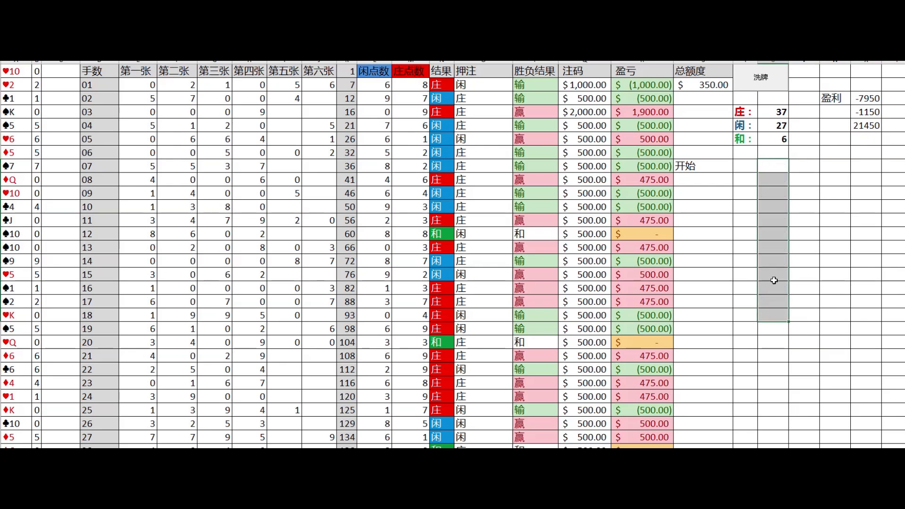
{"action": "left_click", "coordinate": [768, 88]}
{"action": "left_click", "coordinate": [776, 167]}
{"action": "type", "text": "350"}
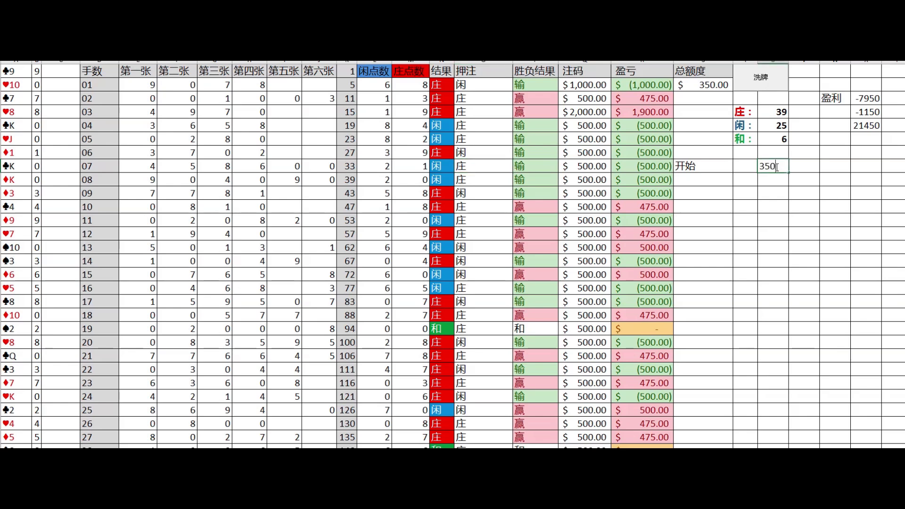
{"action": "key", "text": "Return"}
Reshuffle twice and add the totals -5900 and 3300 to the new batch's list
{"action": "left_click", "coordinate": [766, 88]}
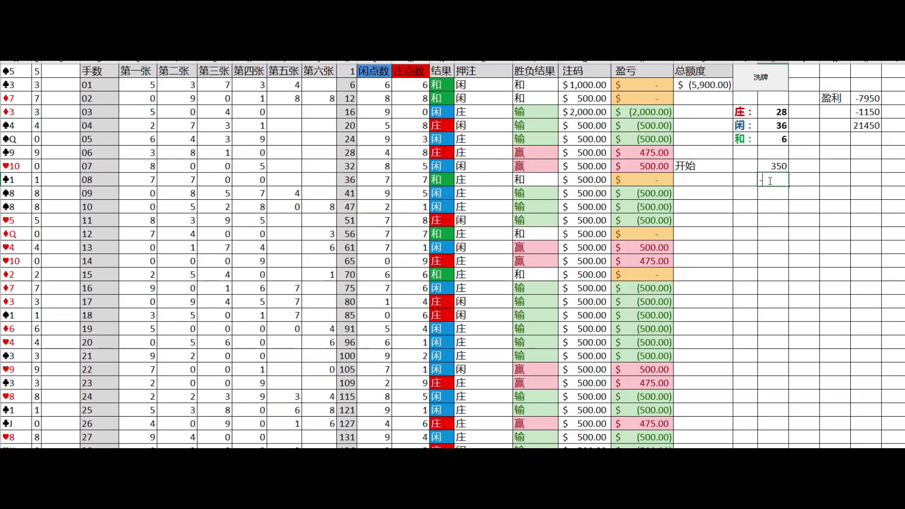
{"action": "type", "text": "-5900"}
{"action": "key", "text": "Return"}
{"action": "left_click", "coordinate": [759, 88]}
{"action": "left_click", "coordinate": [775, 192]}
{"action": "type", "text": "3300"}
{"action": "key", "text": "Return"}
Reshuffle twice and record the totals -7350 and 3475 in the next two cells of the list
{"action": "left_click", "coordinate": [760, 85]}
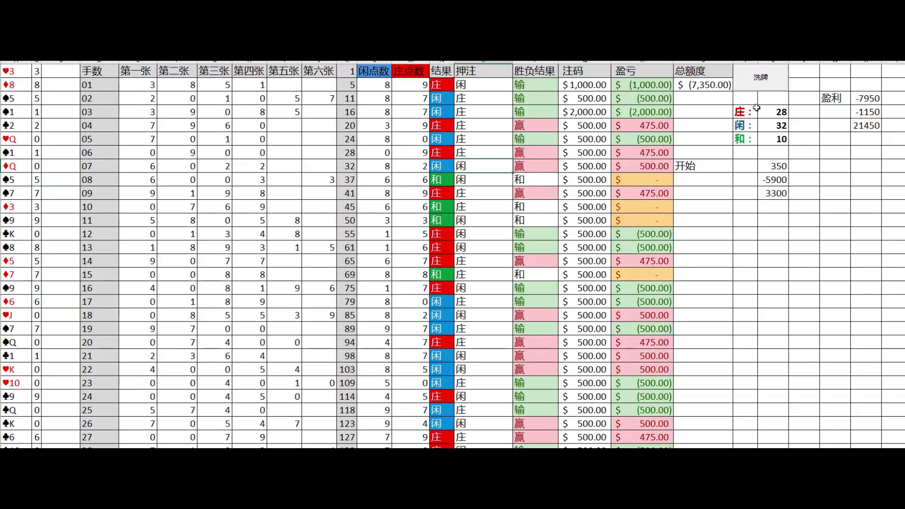
{"action": "left_click", "coordinate": [770, 208]}
{"action": "type", "text": "-7350"}
{"action": "key", "text": "Return"}
{"action": "left_click", "coordinate": [760, 79]}
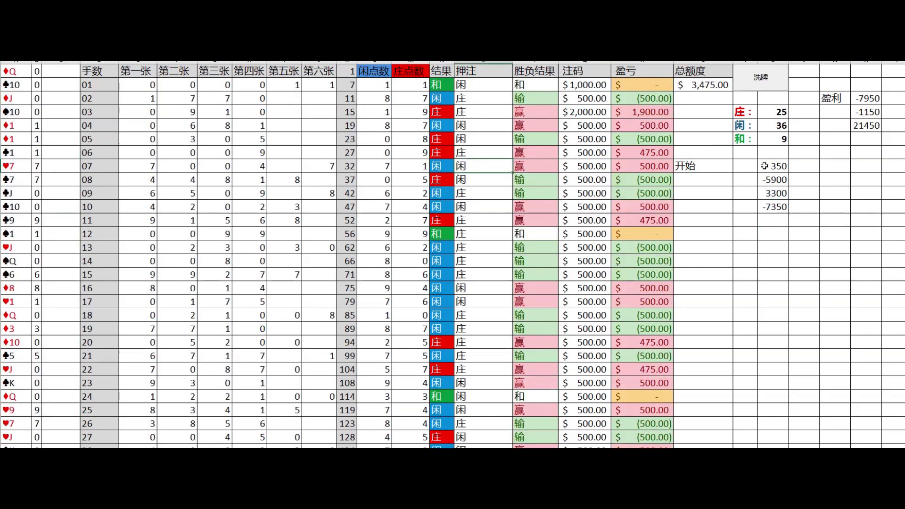
{"action": "left_click", "coordinate": [770, 222]}
{"action": "type", "text": "3475"}
{"action": "key", "text": "Return"}
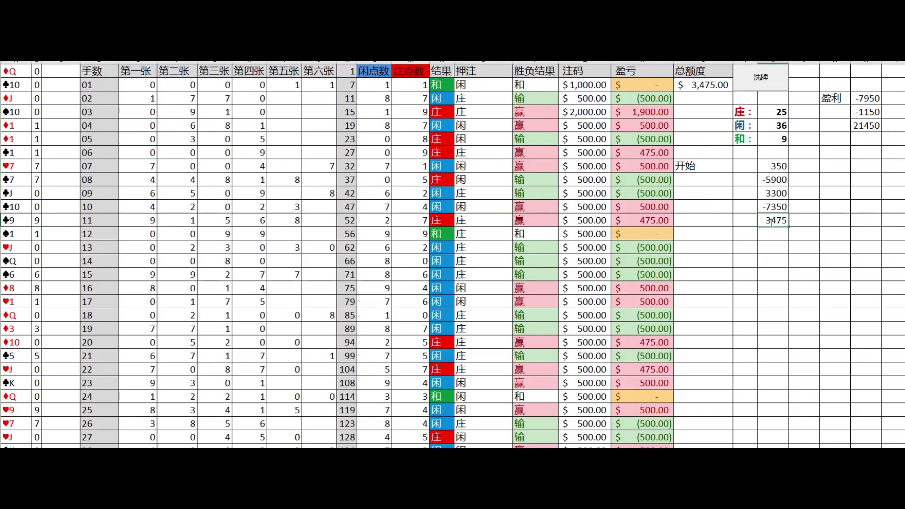
Reshuffle twice and append the totals -6900 and 1925 to the results list
{"action": "left_click", "coordinate": [764, 84]}
{"action": "left_click", "coordinate": [768, 233]}
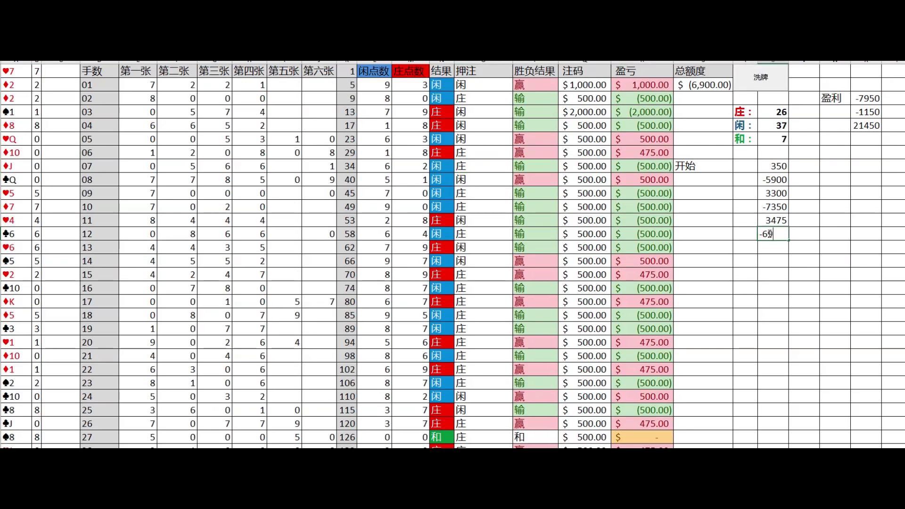
{"action": "key", "text": "Return"}
{"action": "left_click", "coordinate": [773, 88]}
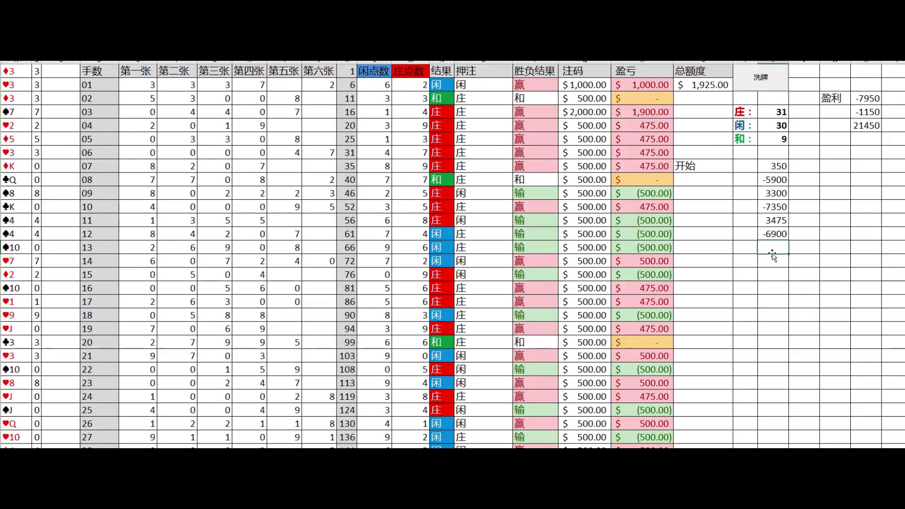
{"action": "key", "text": "Return"}
Go through the current results list entry by entry to count the completed shuffles
{"action": "left_click", "coordinate": [777, 166]}
{"action": "left_click", "coordinate": [776, 180]}
{"action": "left_click", "coordinate": [777, 193]}
{"action": "left_click", "coordinate": [777, 208]}
{"action": "left_click", "coordinate": [777, 220]}
{"action": "left_click", "coordinate": [777, 233]}
{"action": "left_click", "coordinate": [777, 248]}
Reshuffle and record the total 7475 in the next cell of the results list
{"action": "left_click", "coordinate": [766, 81]}
{"action": "left_click", "coordinate": [774, 261]}
{"action": "type", "text": "7475"}
{"action": "key", "text": "Return"}
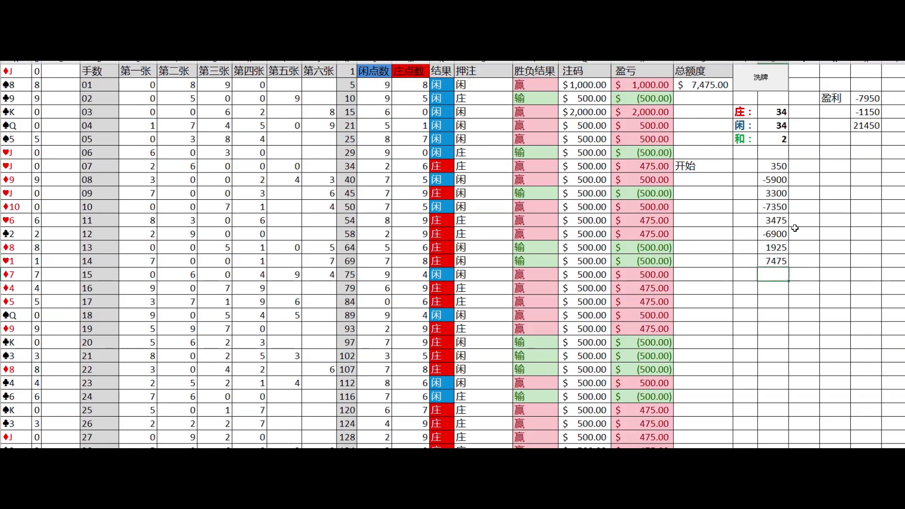
Reshuffle and record the total 5975 in the next cell of the results list
{"action": "left_click", "coordinate": [769, 84]}
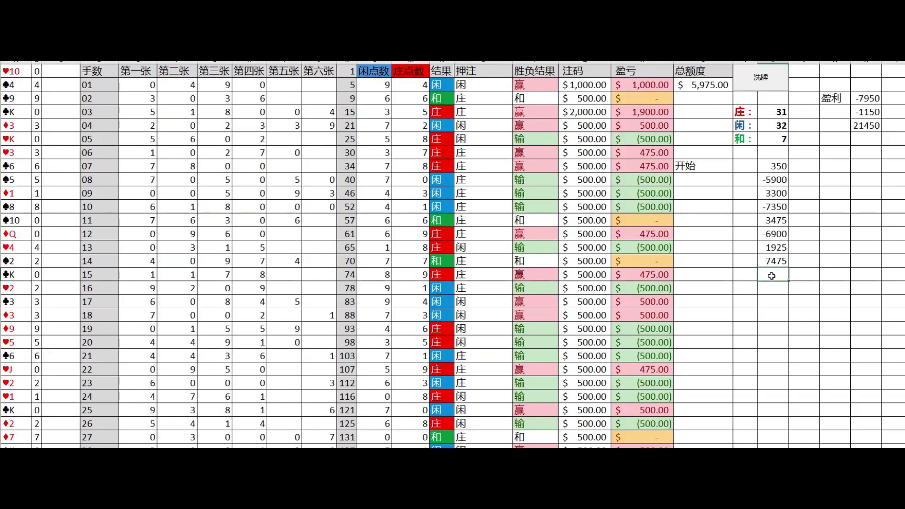
{"action": "type", "text": "5975"}
{"action": "key", "text": "Return"}
Go through the recorded totals from 350 down to 5975 to count the completed shuffles
{"action": "left_click", "coordinate": [773, 166]}
{"action": "left_click", "coordinate": [774, 180]}
{"action": "left_click", "coordinate": [775, 194]}
{"action": "left_click", "coordinate": [780, 207]}
{"action": "left_click", "coordinate": [778, 221]}
{"action": "left_click", "coordinate": [777, 233]}
{"action": "left_click", "coordinate": [777, 247]}
{"action": "left_click", "coordinate": [778, 260]}
{"action": "left_click", "coordinate": [776, 274]}
Reshuffle and record the total -450 as the last entry of the current batch
{"action": "left_click", "coordinate": [767, 87]}
{"action": "left_click", "coordinate": [774, 288]}
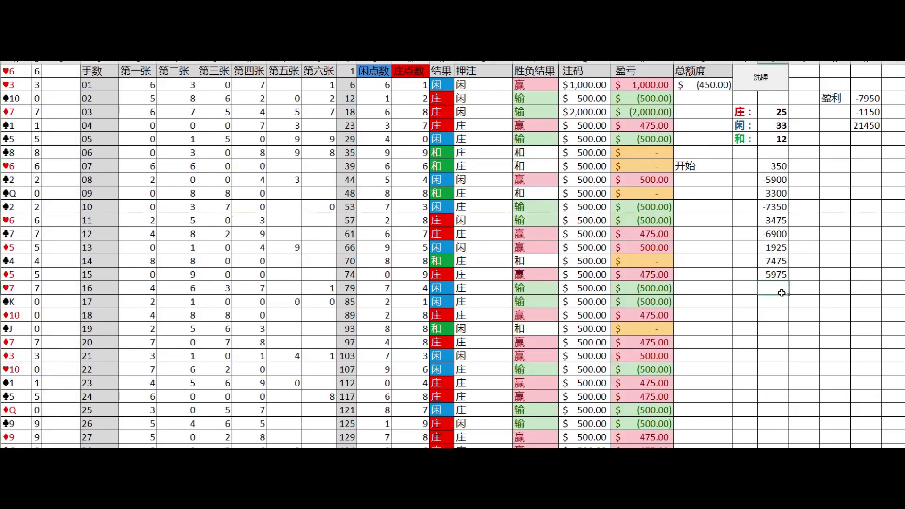
{"action": "type", "text": "-450"}
{"action": "key", "text": "Return"}
Sum the batch's totals below the list and enter 1900 in the next cell of the 盈利 column
{"action": "left_click_drag", "start_coordinate": [773, 166], "coordinate": [785, 306]}
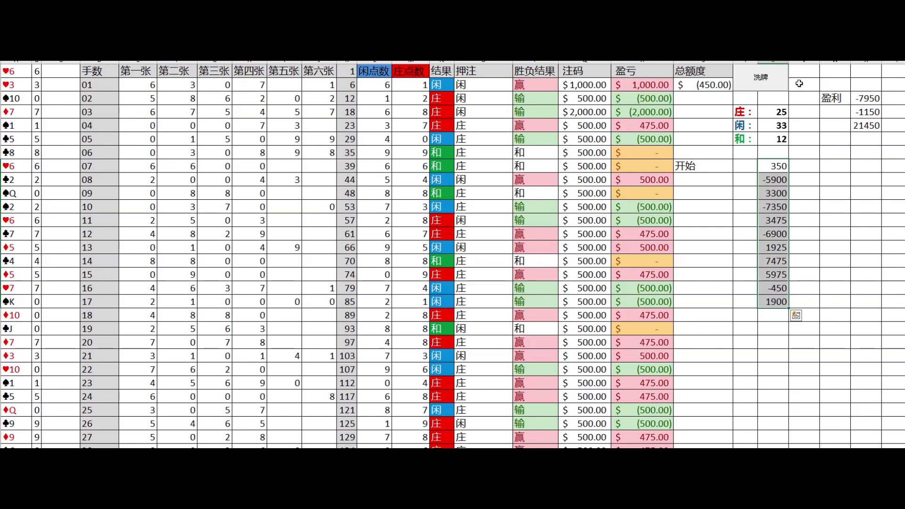
{"action": "left_click", "coordinate": [861, 141]}
{"action": "key", "text": "Return"}
Clear the finished batch with its sum, then reshuffle and record 4775 in the first cell beside 开始
{"action": "left_click_drag", "start_coordinate": [782, 166], "coordinate": [781, 306]}
{"action": "key", "text": "Delete"}
{"action": "left_click", "coordinate": [763, 86]}
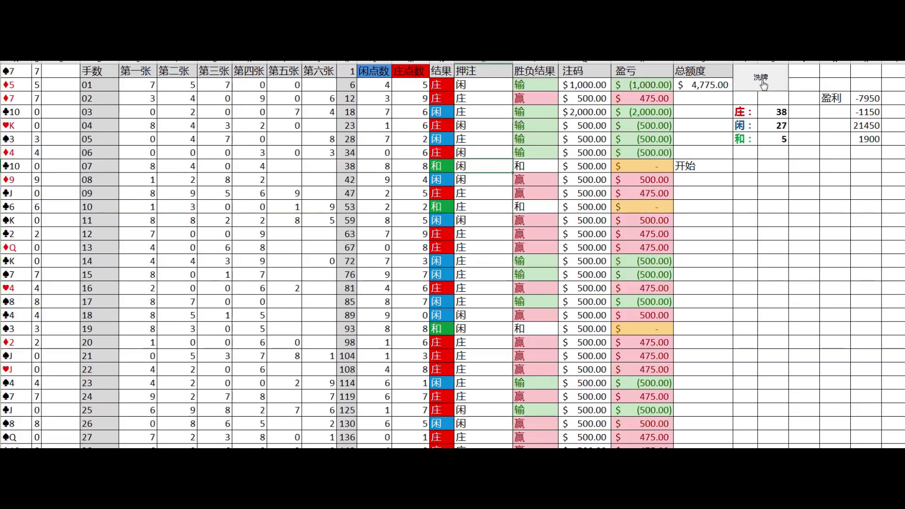
{"action": "left_click", "coordinate": [769, 165]}
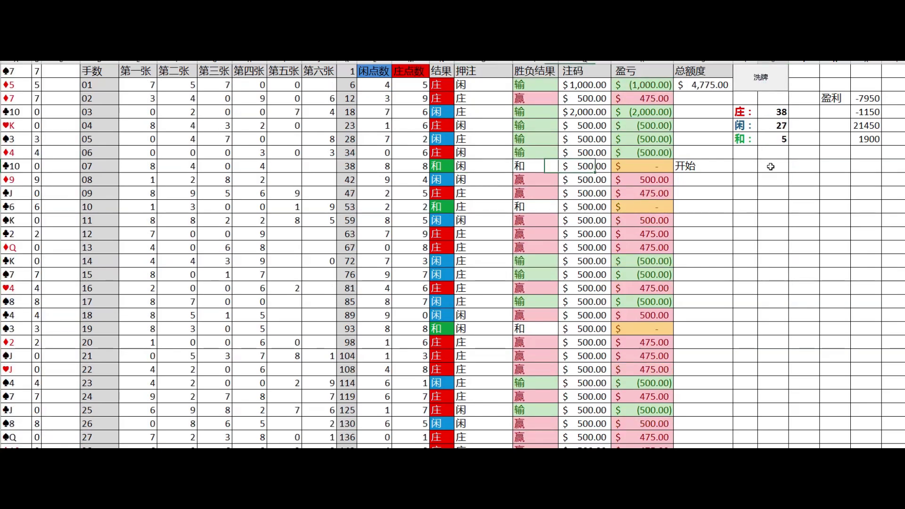
{"action": "type", "text": "4775"}
{"action": "key", "text": "Return"}
Reshuffle twice and record the totals 900 and -3900 in the next two cells of the list
{"action": "left_click", "coordinate": [767, 85]}
{"action": "left_click", "coordinate": [771, 181]}
{"action": "type", "text": "900"}
{"action": "key", "text": "Return"}
{"action": "left_click", "coordinate": [762, 83]}
{"action": "left_click", "coordinate": [775, 194]}
{"action": "type", "text": "-3900"}
{"action": "key", "text": "Return"}
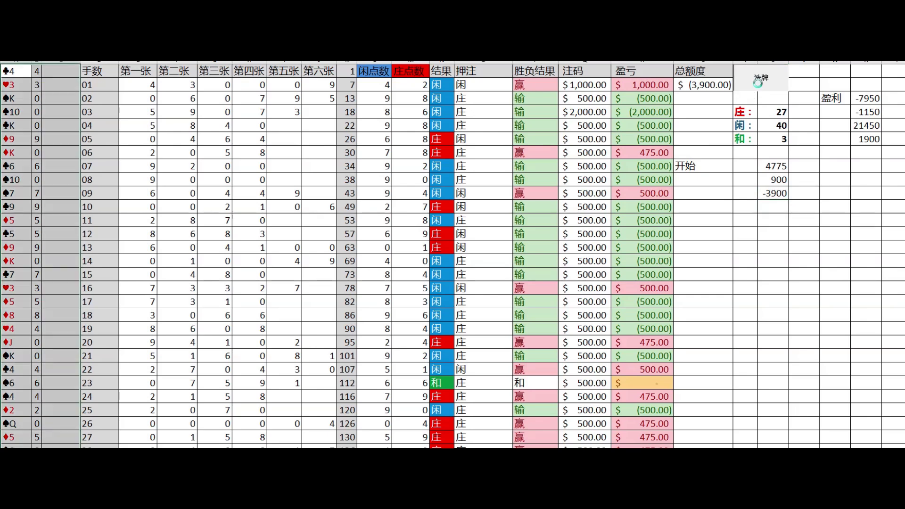
Reshuffle twice and append the totals -550 and 2050 to the results list
{"action": "left_click", "coordinate": [758, 89]}
{"action": "type", "text": "-550"}
{"action": "key", "text": "Return"}
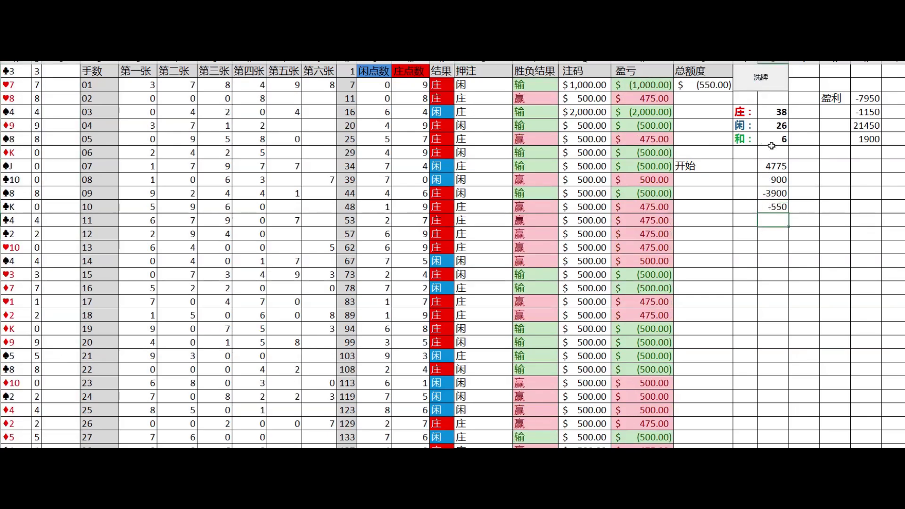
{"action": "left_click", "coordinate": [778, 85]}
{"action": "type", "text": "2050"}
{"action": "key", "text": "Return"}
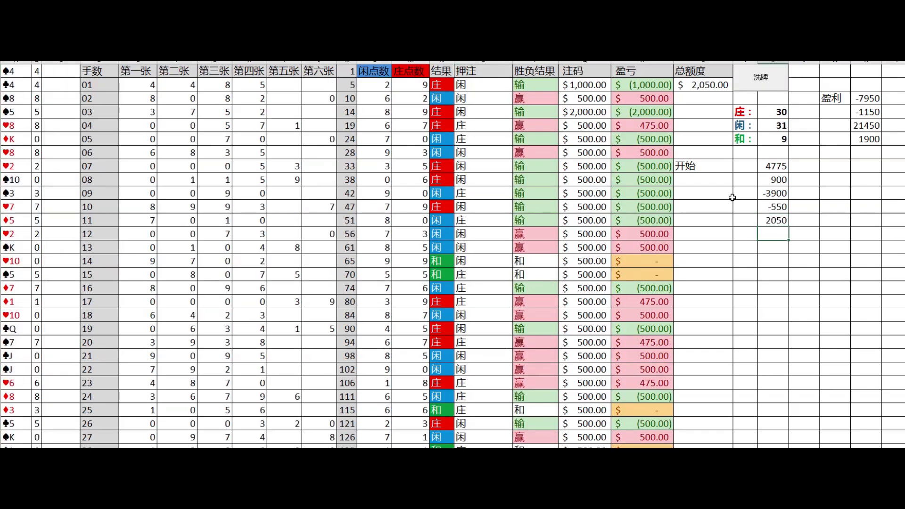
Reshuffle twice and record the totals 4425 and 5350 below the previous entries
{"action": "left_click", "coordinate": [757, 88]}
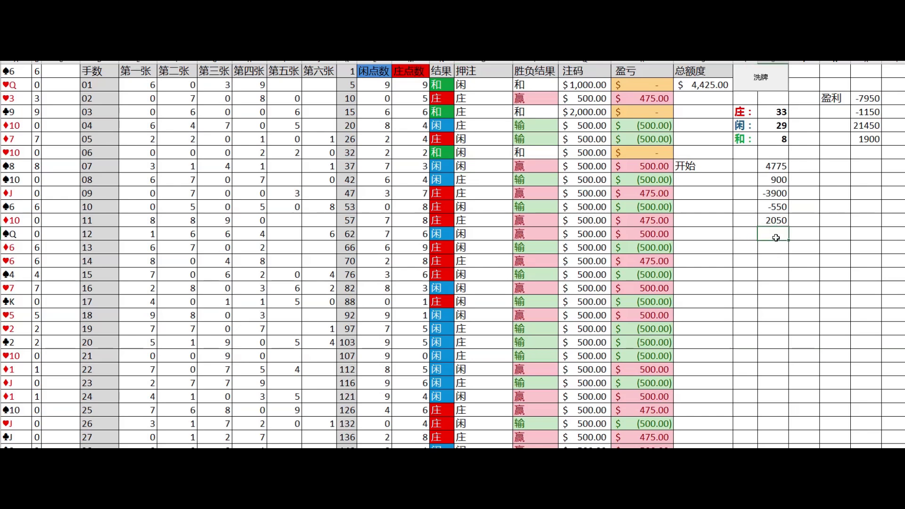
{"action": "type", "text": "4425"}
{"action": "key", "text": "Return"}
{"action": "left_click", "coordinate": [779, 85]}
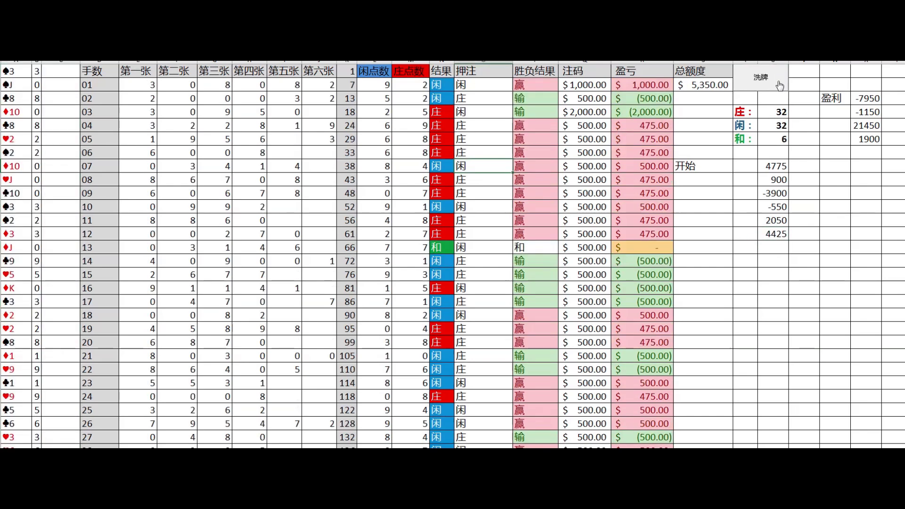
{"action": "left_click", "coordinate": [778, 249]}
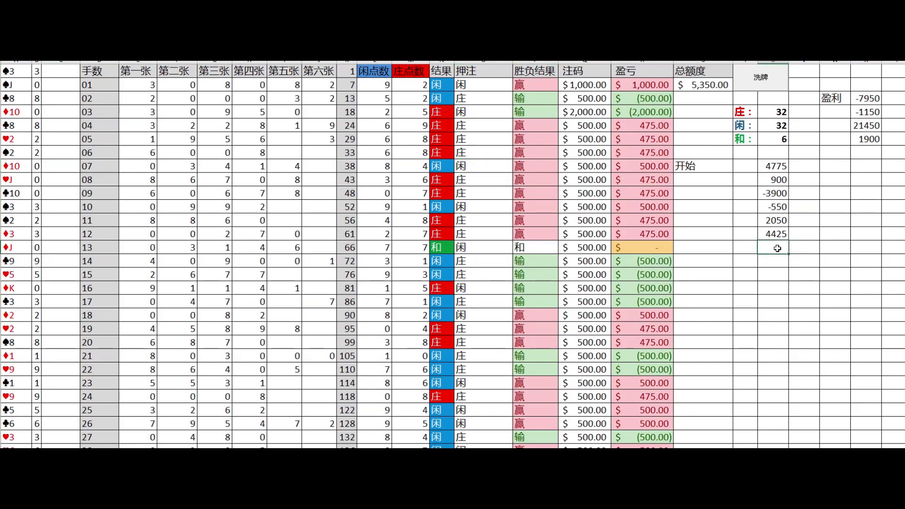
{"action": "type", "text": "5350"}
{"action": "key", "text": "Return"}
Reshuffle and record the total 10000 in the next cell of the results list
{"action": "left_click", "coordinate": [761, 76]}
{"action": "left_click", "coordinate": [774, 260]}
{"action": "type", "text": "10000"}
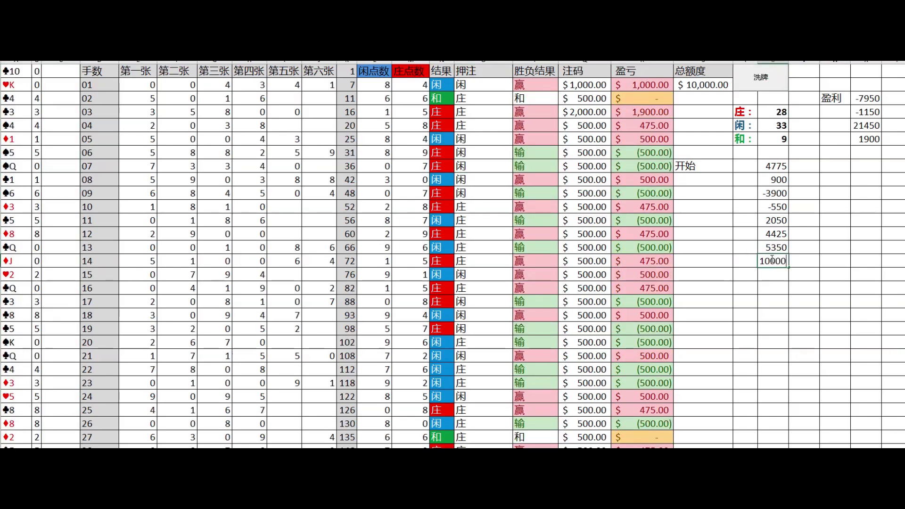
{"action": "key", "text": "Return"}
Go through the entries from 4775 down to 10000 to count the shuffles recorded so far
{"action": "left_click", "coordinate": [782, 171]}
{"action": "left_click", "coordinate": [780, 182]}
{"action": "left_click", "coordinate": [780, 193]}
{"action": "left_click", "coordinate": [778, 207]}
{"action": "left_click", "coordinate": [777, 222]}
{"action": "left_click", "coordinate": [776, 234]}
{"action": "left_click", "coordinate": [777, 248]}
{"action": "left_click", "coordinate": [778, 260]}
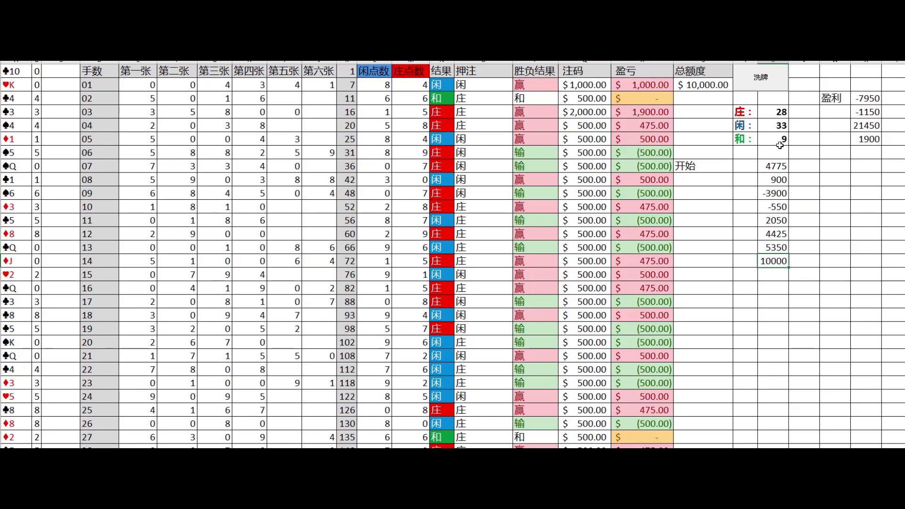
Reshuffle and record the total 350 in the cell below 10000
{"action": "left_click", "coordinate": [767, 95]}
{"action": "left_click", "coordinate": [762, 84]}
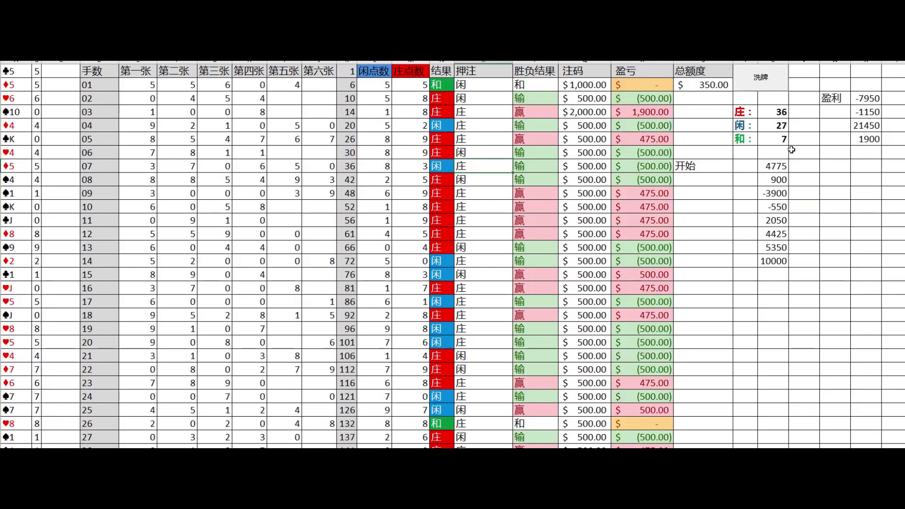
{"action": "left_click", "coordinate": [774, 272]}
{"action": "type", "text": "350"}
{"action": "key", "text": "Return"}
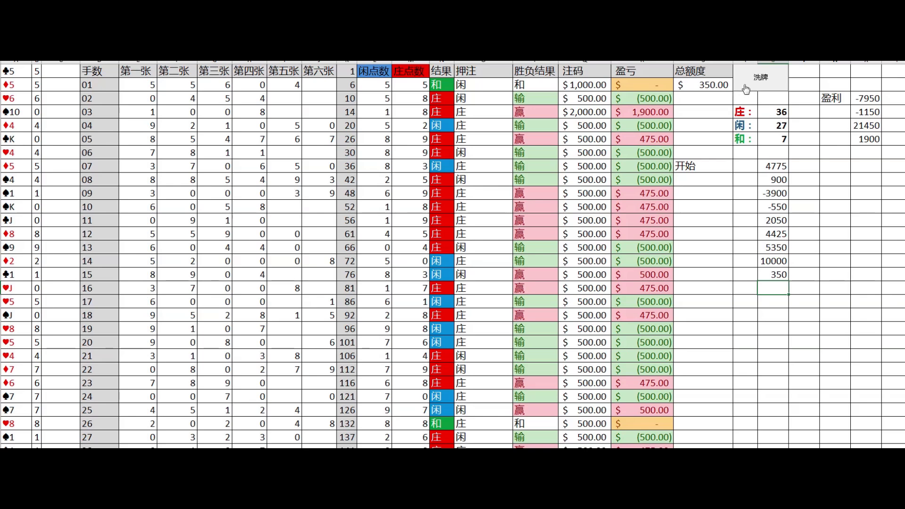
Reshuffle and record the total 2875 in the cell below 350
{"action": "left_click", "coordinate": [760, 78]}
{"action": "left_click", "coordinate": [774, 288]}
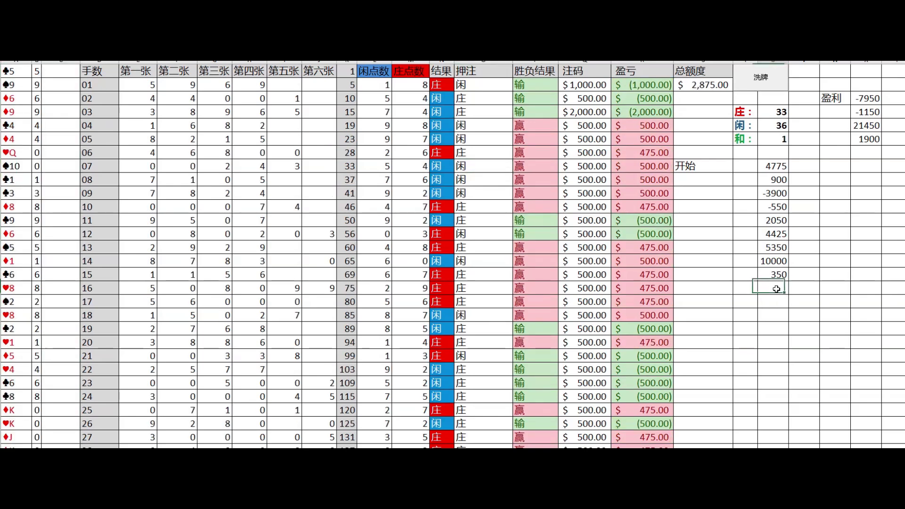
{"action": "type", "text": "2875"}
{"action": "key", "text": "Return"}
Step through the batch starting at 4775 to check whether ten totals have been recorded
{"action": "left_click", "coordinate": [780, 167]}
{"action": "key", "text": "Down"}
{"action": "key", "text": "Down"}
{"action": "key", "text": "Down"}
{"action": "key", "text": "Down"}
{"action": "key", "text": "Down"}
{"action": "key", "text": "Down"}
{"action": "key", "text": "Down"}
{"action": "key", "text": "Down"}
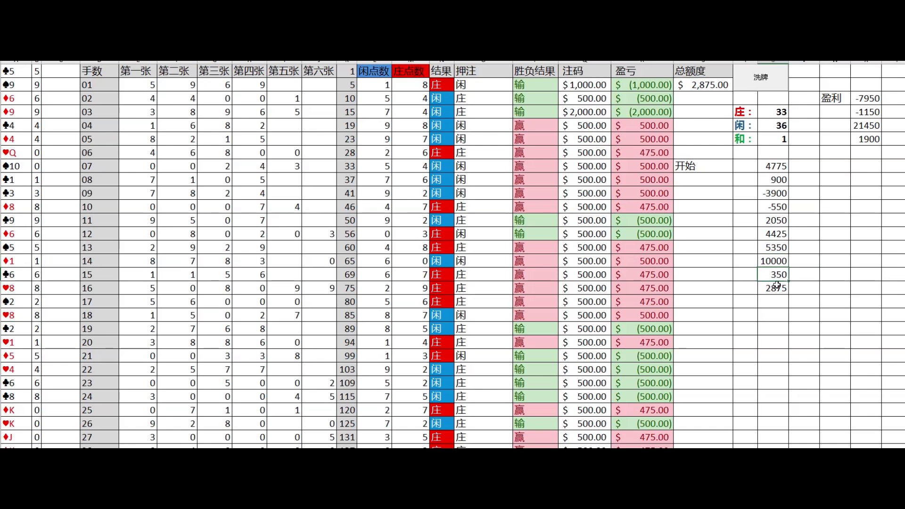
Sum the ten totals in the cell below them and enter 26275 in the next cell of the 盈利 column
{"action": "left_click_drag", "start_coordinate": [773, 166], "coordinate": [788, 307]}
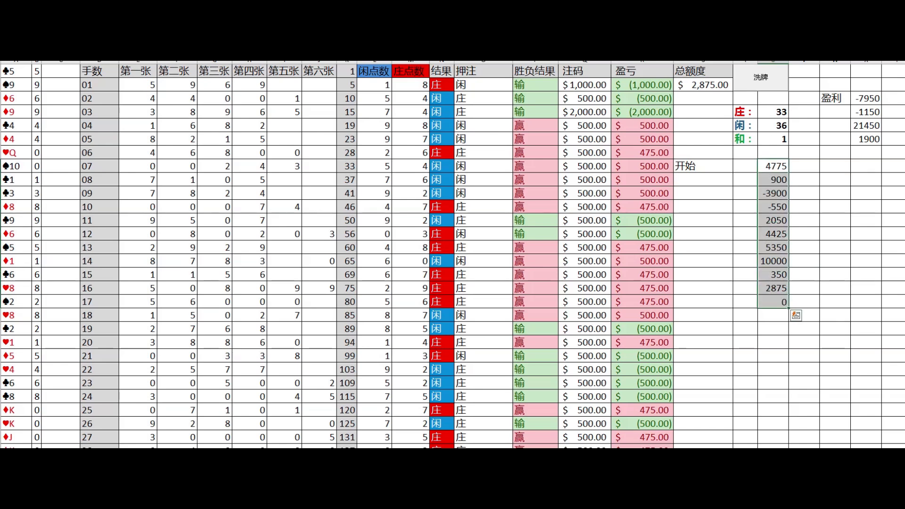
{"action": "left_click", "coordinate": [772, 297]}
{"action": "left_click", "coordinate": [860, 152]}
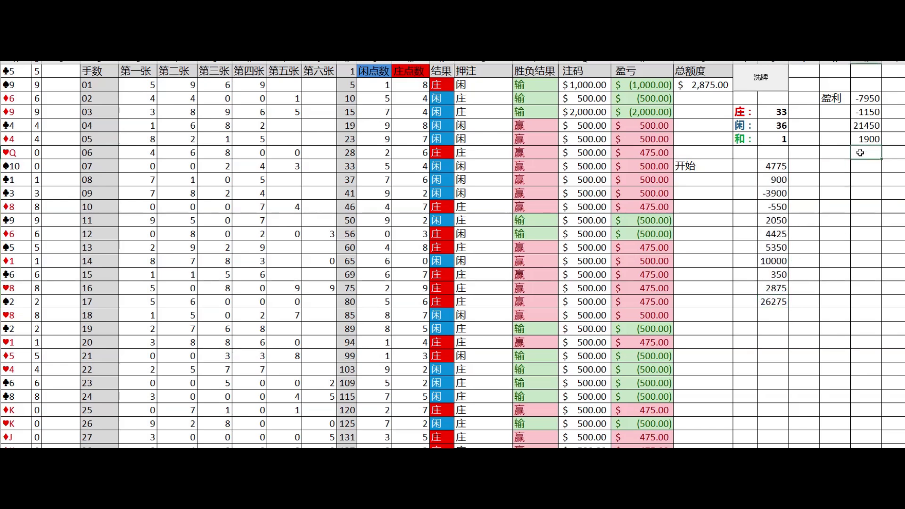
{"action": "type", "text": "26275"}
{"action": "key", "text": "Return"}
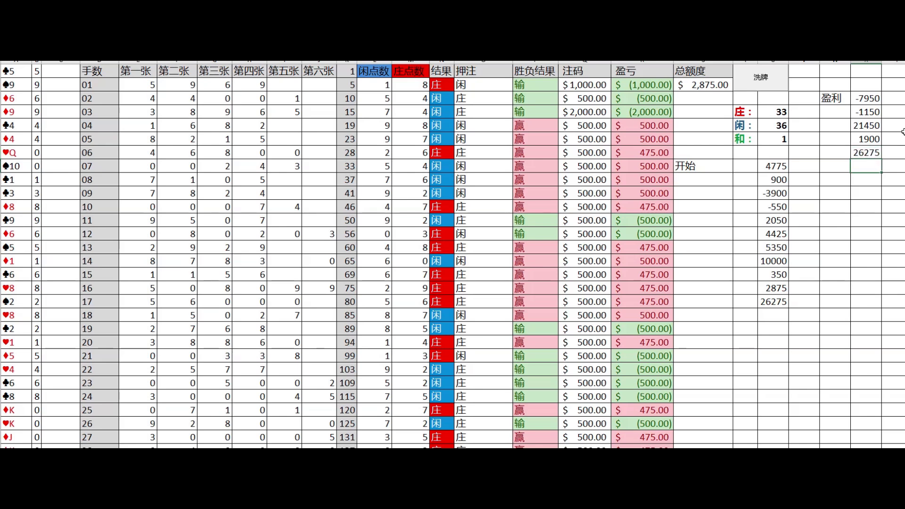
Clear the finished batch and its sum, then reshuffle and record -450 one row below 开始
{"action": "left_click", "coordinate": [866, 99]}
{"action": "left_click", "coordinate": [866, 139]}
{"action": "left_click_drag", "start_coordinate": [775, 167], "coordinate": [770, 320]}
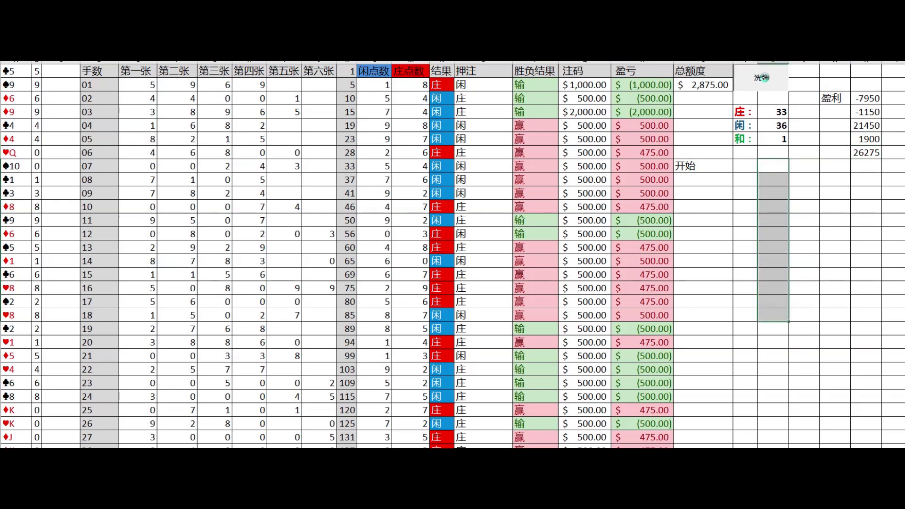
{"action": "left_click", "coordinate": [764, 80]}
{"action": "left_click", "coordinate": [772, 185]}
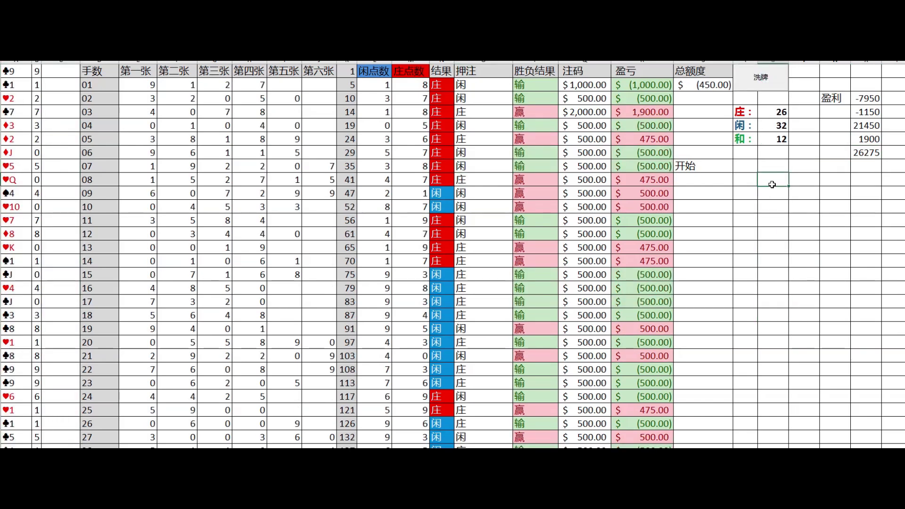
{"action": "type", "text": "-450"}
{"action": "key", "text": "Return"}
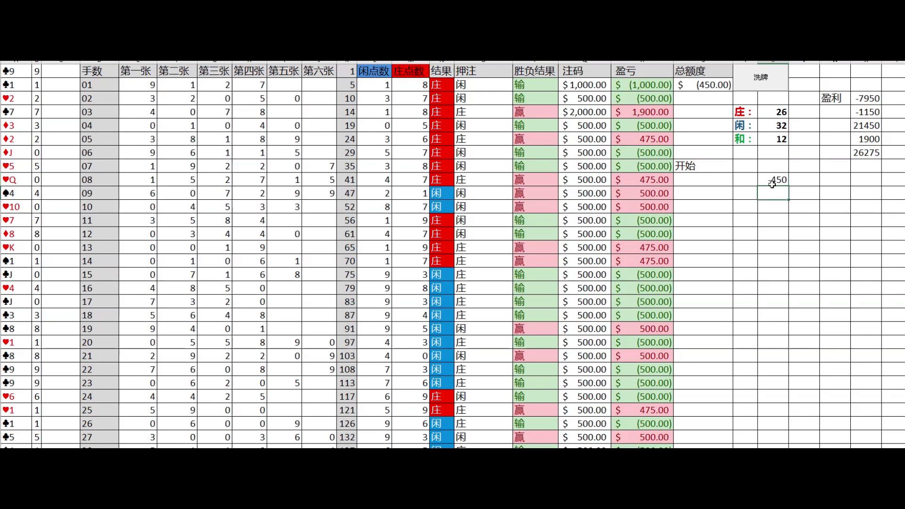
Reshuffle twice and record the totals 4025 and -3400 in the next two cells
{"action": "left_click", "coordinate": [765, 84]}
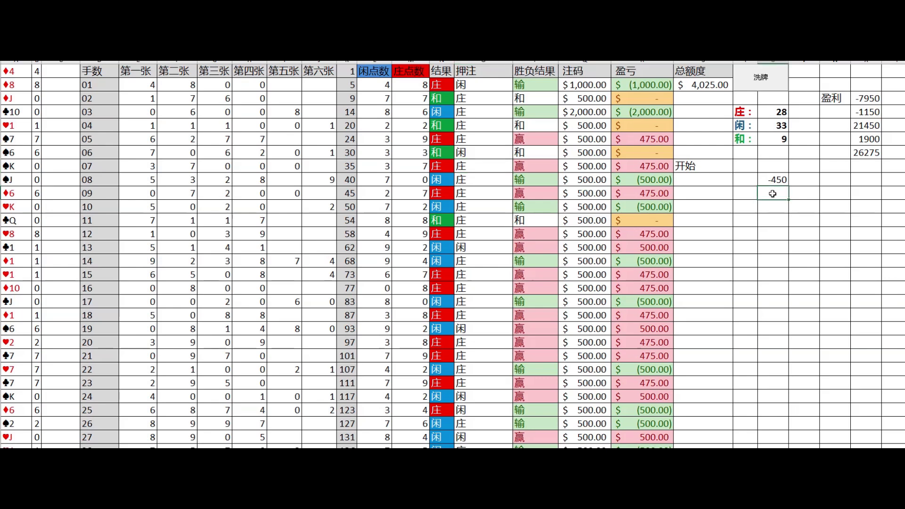
{"action": "type", "text": "4025"}
{"action": "key", "text": "Return"}
{"action": "left_click", "coordinate": [779, 85]}
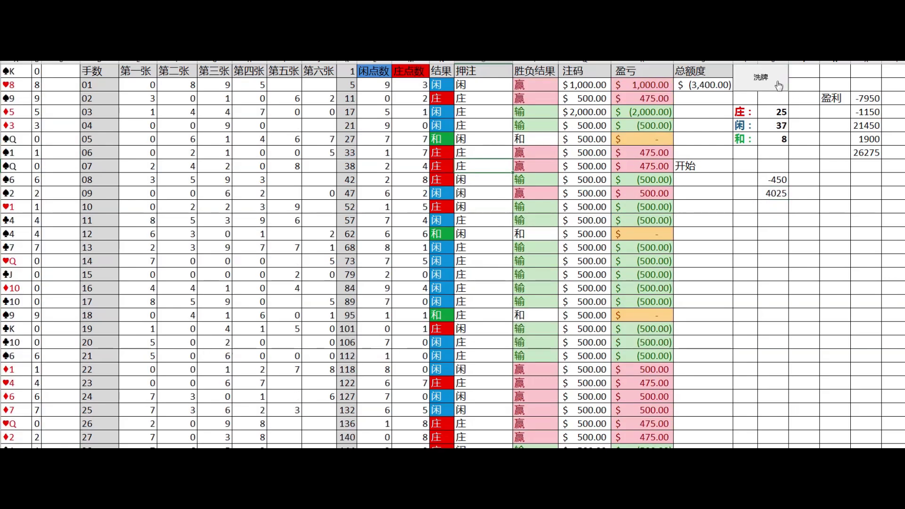
{"action": "left_click", "coordinate": [767, 205]}
{"action": "key", "text": "Return"}
Reshuffle twice and append the totals -350 and 1475 to the list
{"action": "left_click", "coordinate": [762, 83]}
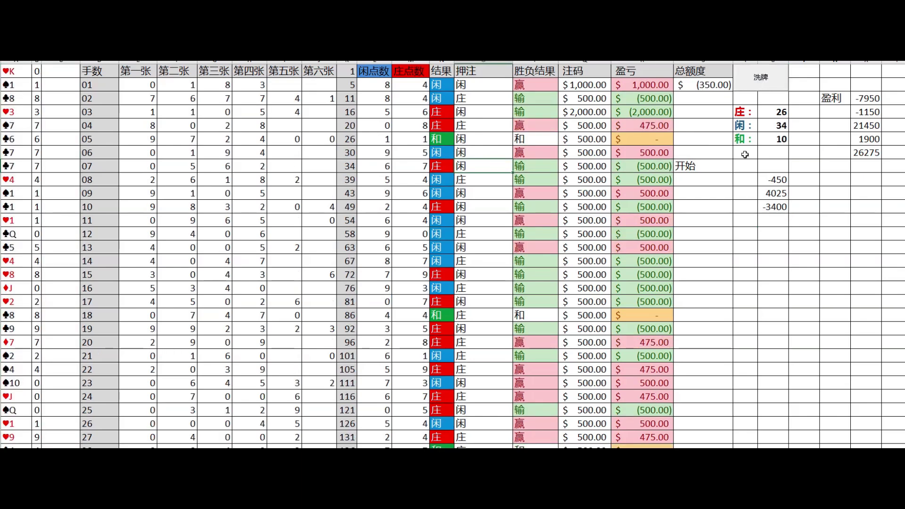
{"action": "type", "text": "-350"}
{"action": "key", "text": "Return"}
{"action": "left_click", "coordinate": [770, 88]}
{"action": "type", "text": "1475"}
{"action": "key", "text": "Return"}
Reshuffle twice and record the totals 9350 and -2000 below the previous entries
{"action": "left_click", "coordinate": [764, 85]}
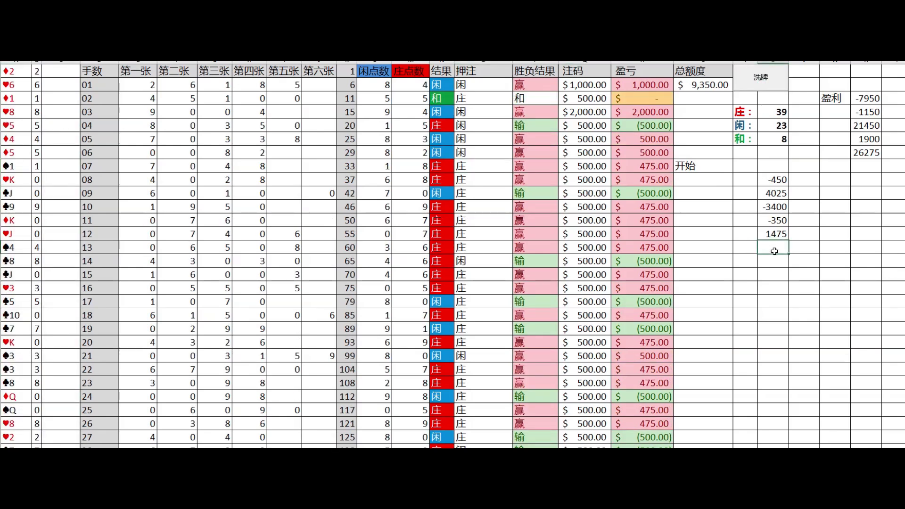
{"action": "type", "text": "9350"}
{"action": "key", "text": "Return"}
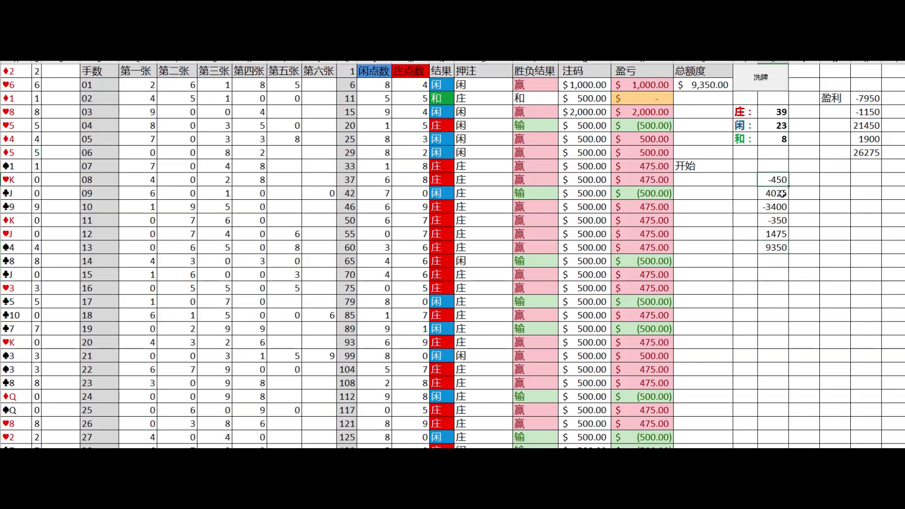
{"action": "left_click", "coordinate": [775, 220]}
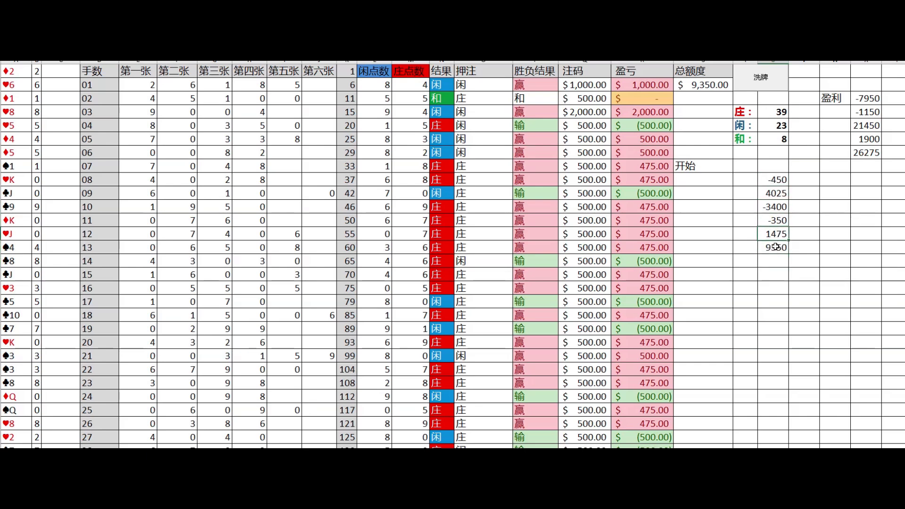
{"action": "left_click", "coordinate": [768, 86]}
{"action": "left_click", "coordinate": [773, 261]}
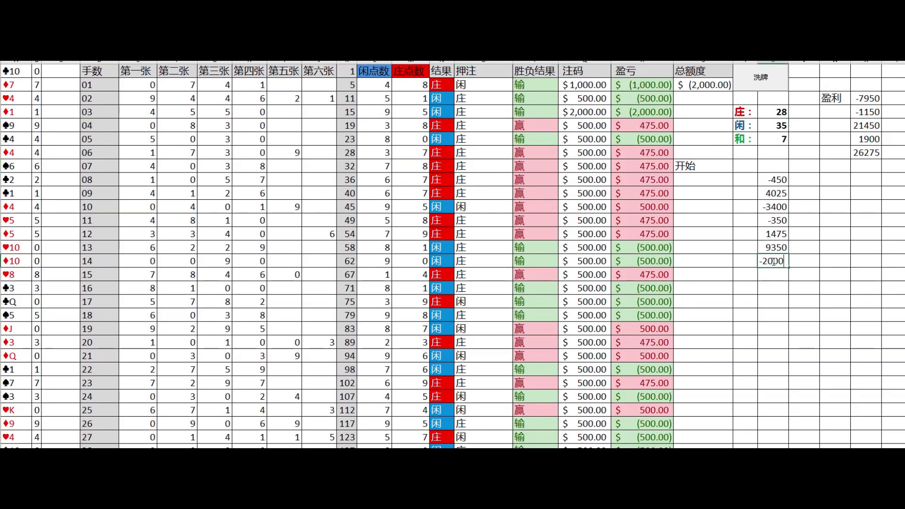
{"action": "key", "text": "Return"}
Reshuffle twice and record the totals 475 and -2575 in the next two cells of the results list
{"action": "left_click", "coordinate": [762, 86]}
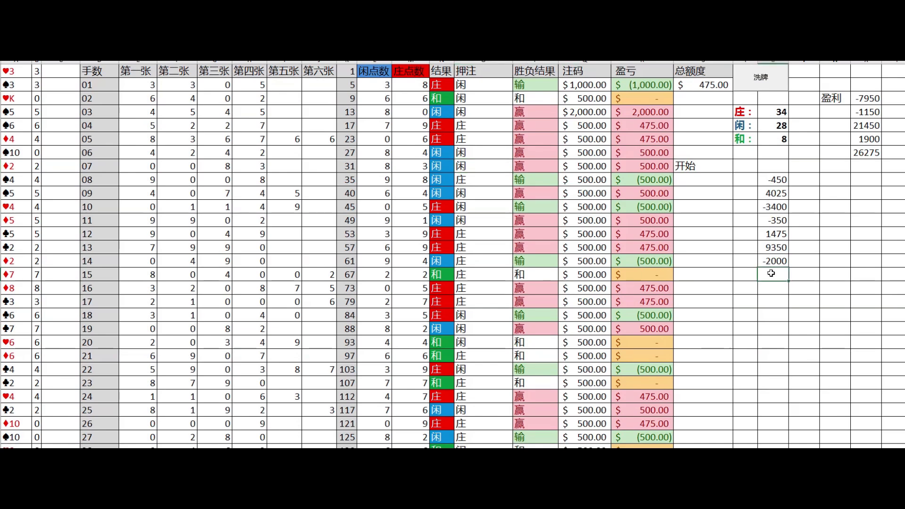
{"action": "type", "text": "5"}
{"action": "key", "text": "Return"}
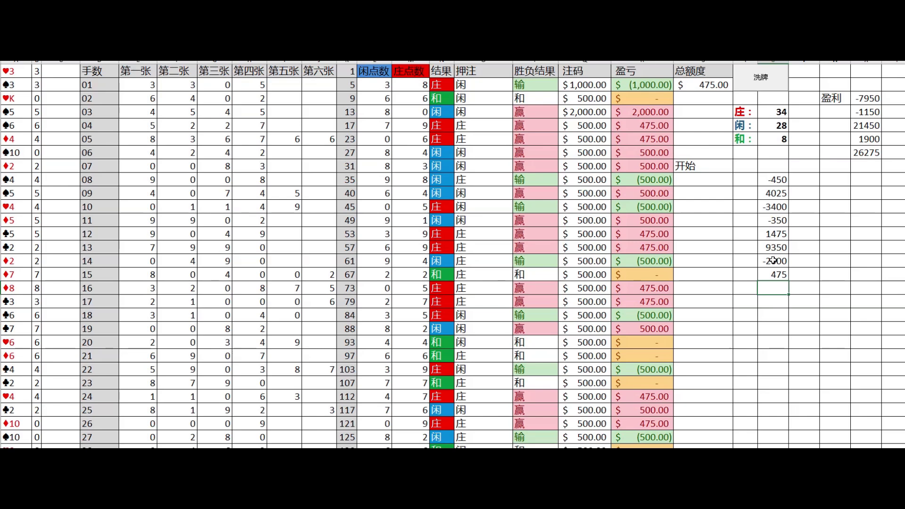
{"action": "left_click", "coordinate": [760, 78]}
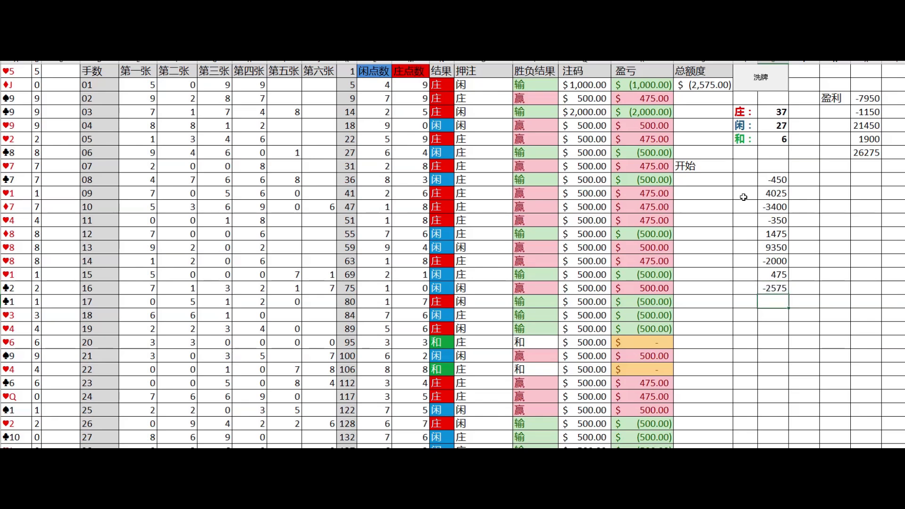
Reshuffle and record the total 1025 in the cell below -2575
{"action": "left_click", "coordinate": [760, 80]}
{"action": "left_click", "coordinate": [767, 304]}
{"action": "type", "text": "1025"}
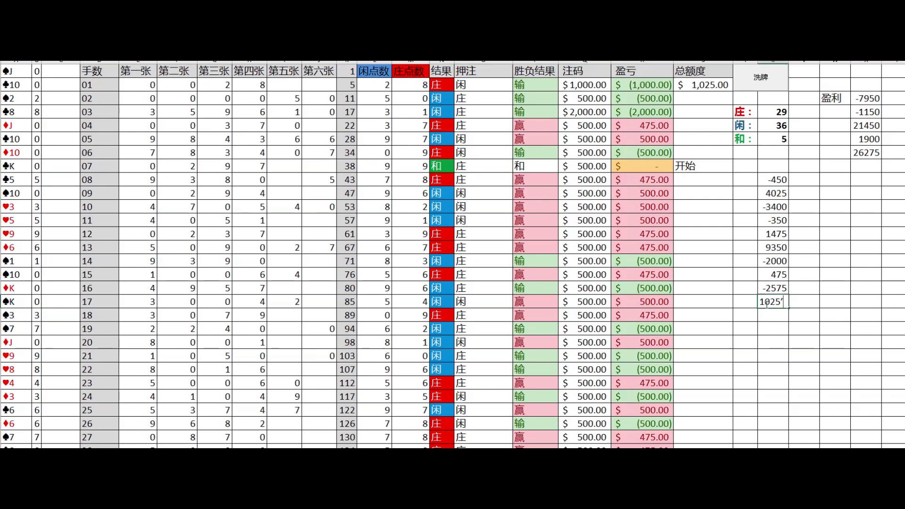
{"action": "key", "text": "Return"}
Go through the remaining entries of the batch starting at -450 to check that ten totals are recorded
{"action": "left_click", "coordinate": [779, 207]}
{"action": "left_click", "coordinate": [778, 220]}
{"action": "left_click", "coordinate": [777, 234]}
{"action": "key", "text": "Down"}
{"action": "key", "text": "Down"}
{"action": "key", "text": "Down"}
{"action": "key", "text": "Down"}
{"action": "key", "text": "Down"}
Sum the ten recorded totals from -450 to 1025 and enter 7575 as the batch's profit below 26275 in the 盈利 column
{"action": "left_click_drag", "start_coordinate": [777, 181], "coordinate": [778, 301]}
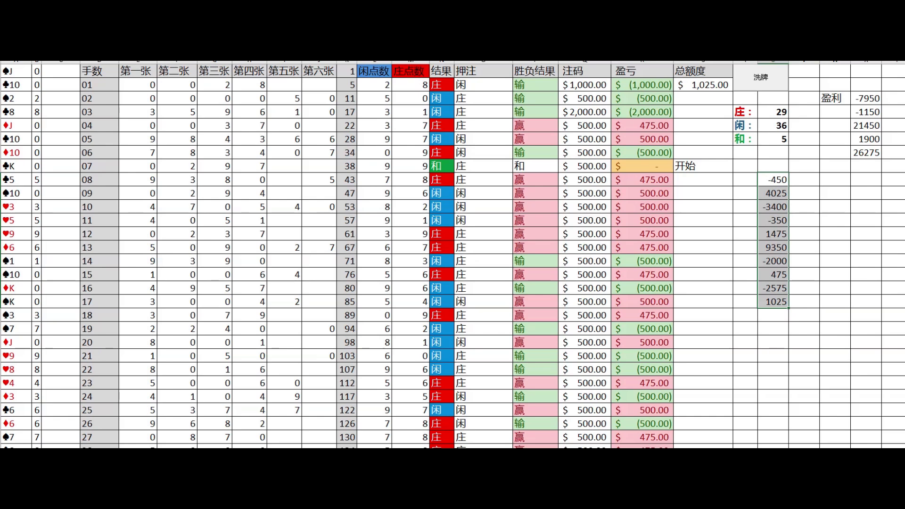
{"action": "key", "text": "alt+equal"}
{"action": "left_click", "coordinate": [860, 163]}
{"action": "type", "text": "75"}
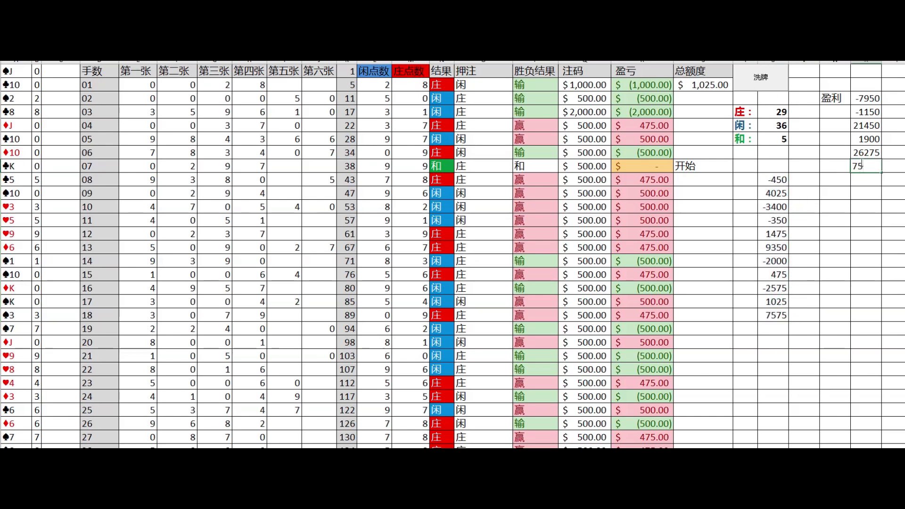
{"action": "type", "text": "75"}
{"action": "key", "text": "Return"}
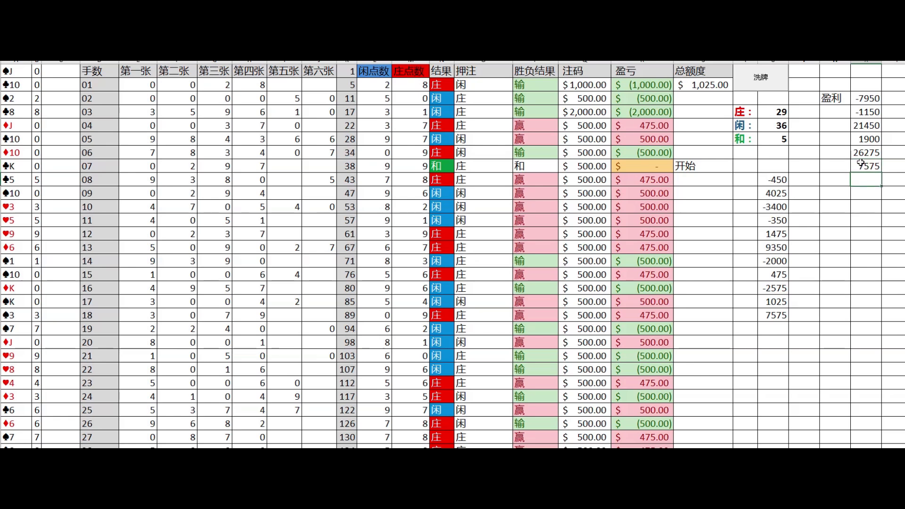
Go over the 盈利 entries, then clear the finished batch's totals and their sum from the results list
{"action": "left_click", "coordinate": [873, 100]}
{"action": "left_click", "coordinate": [873, 113]}
{"action": "left_click", "coordinate": [870, 126]}
{"action": "left_click", "coordinate": [873, 139]}
{"action": "left_click_drag", "start_coordinate": [778, 179], "coordinate": [772, 324]}
{"action": "key", "text": "Delete"}
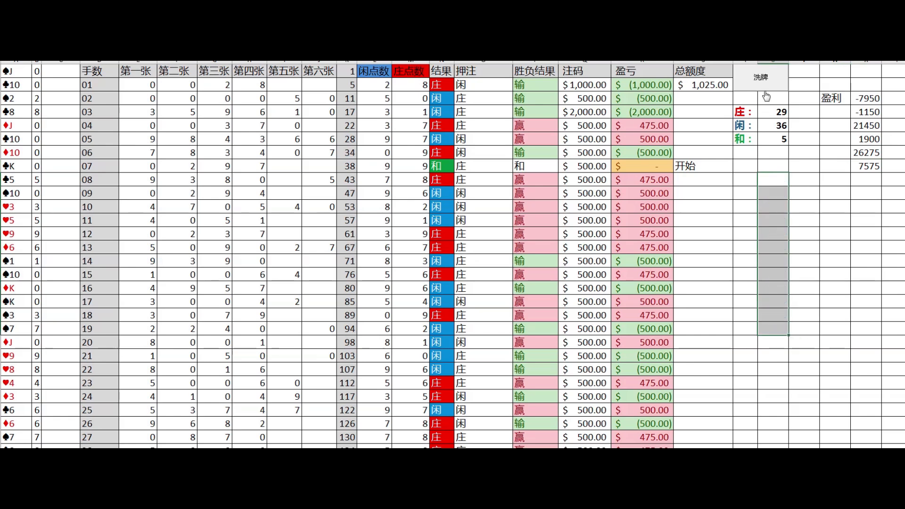
Enter the label 最后10靴 in the cell below 开始
{"action": "double_click", "coordinate": [687, 177]}
{"action": "type", "text": "zuihou"}
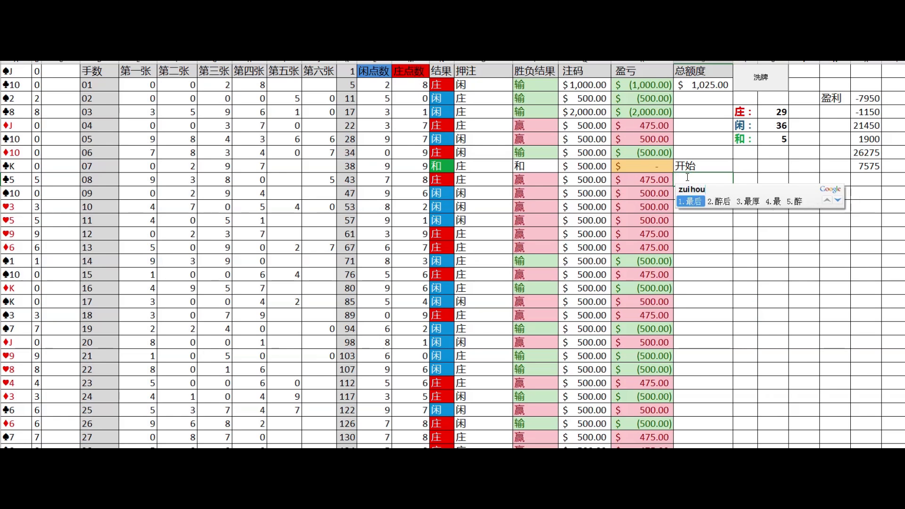
{"action": "type", "text": " shige"}
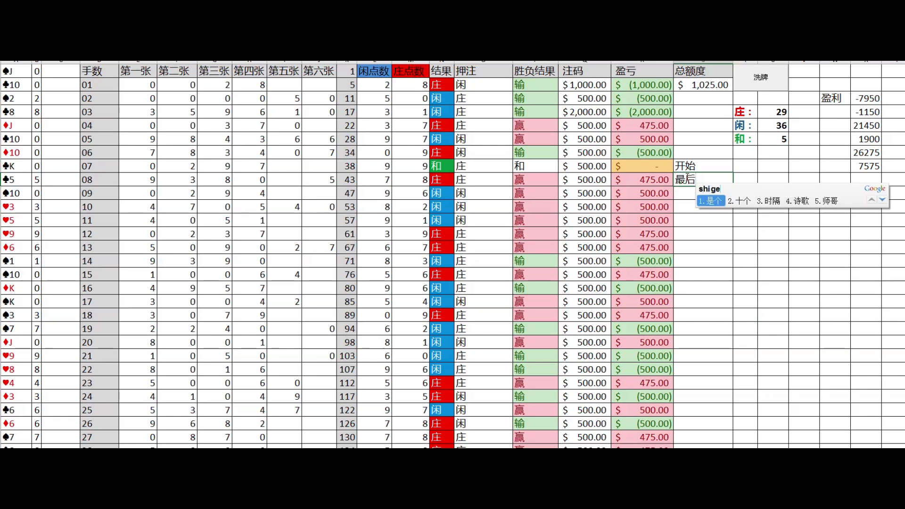
{"action": "key", "text": "space"}
{"action": "key", "text": "BackSpace"}
{"action": "key", "text": "BackSpace"}
{"action": "type", "text": "10xue"}
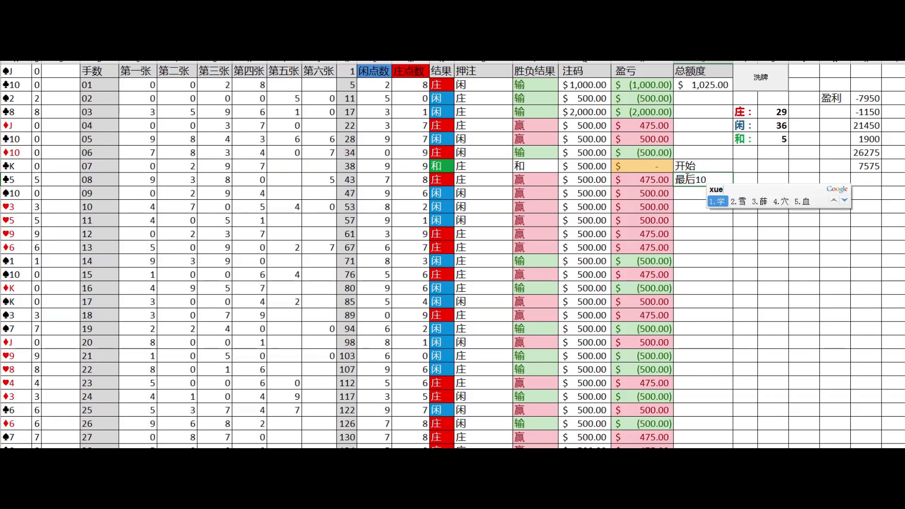
{"action": "key", "text": "space"}
{"action": "key", "text": "Return"}
Reshuffle twice and record the totals -5875 and -3450 in the results list, in the 开始 and 最后10靴 rows
{"action": "left_click", "coordinate": [768, 165]}
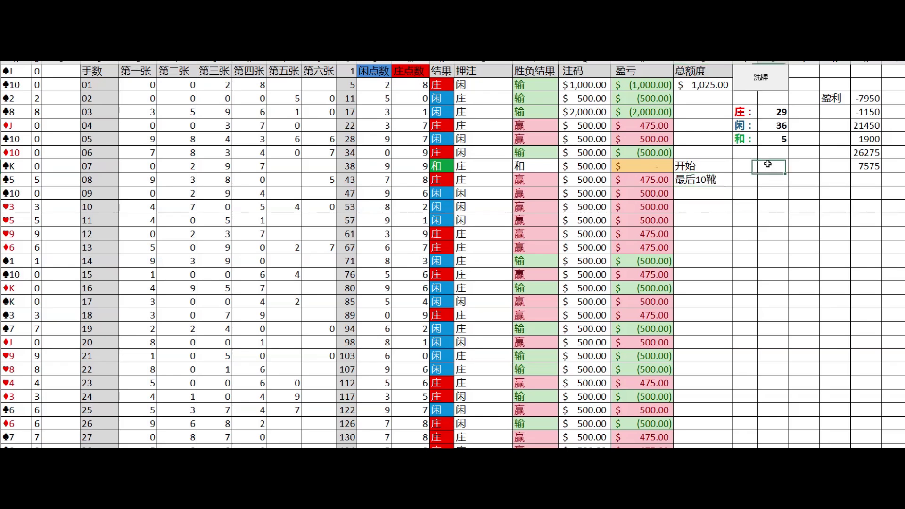
{"action": "left_click", "coordinate": [760, 77]}
{"action": "left_click", "coordinate": [769, 167]}
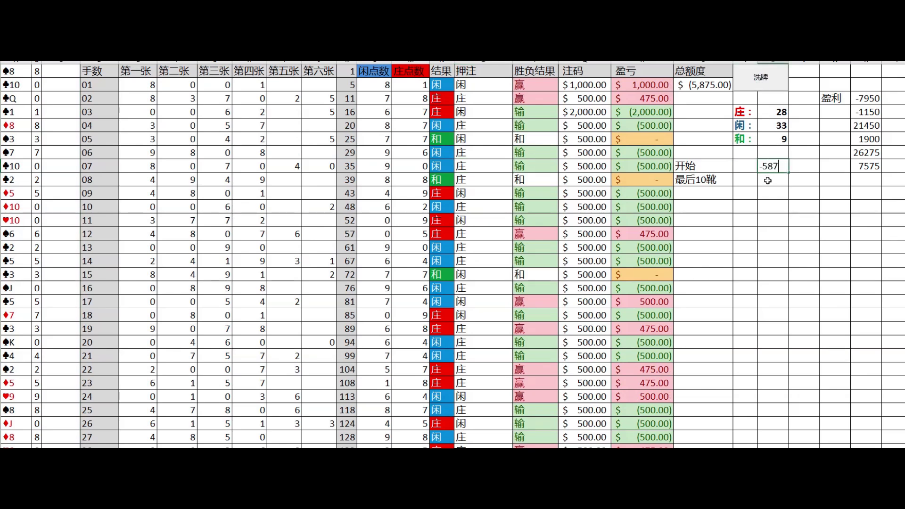
{"action": "type", "text": "-5875"}
{"action": "left_click", "coordinate": [767, 180]}
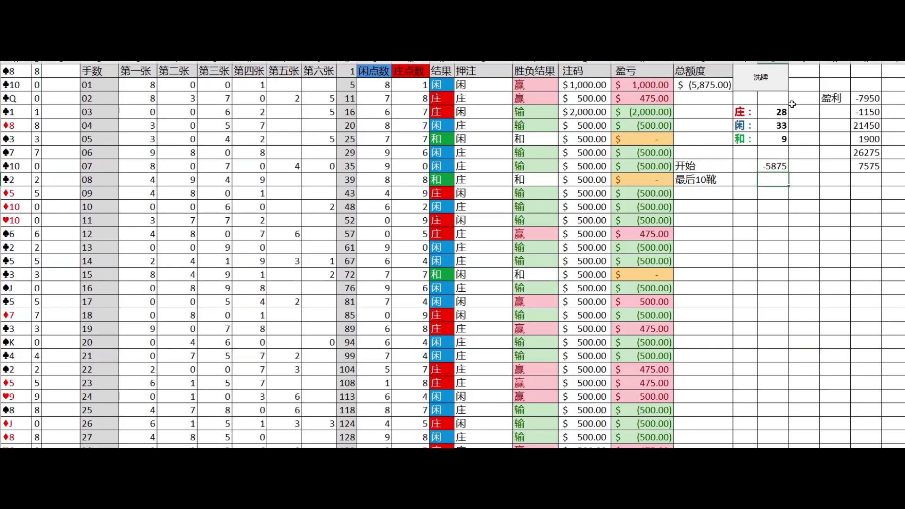
{"action": "left_click", "coordinate": [775, 88]}
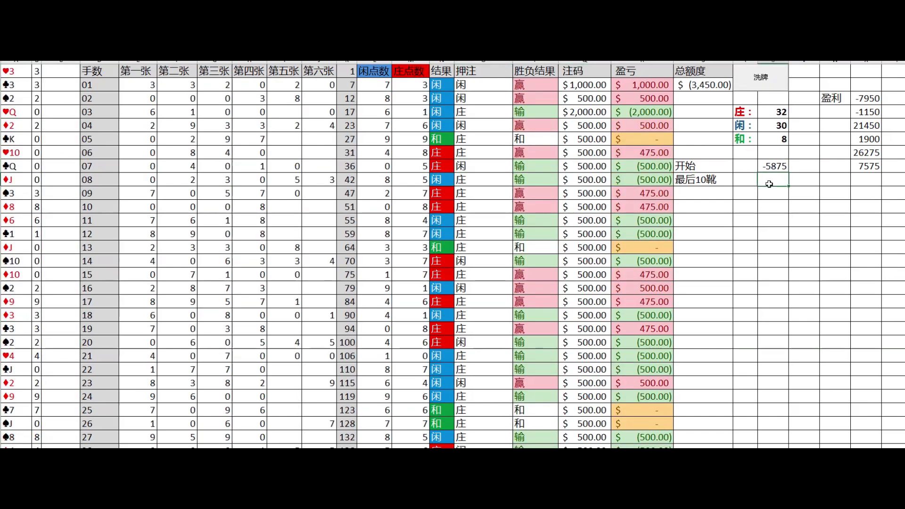
{"action": "type", "text": "-34"}
{"action": "key", "text": "Return"}
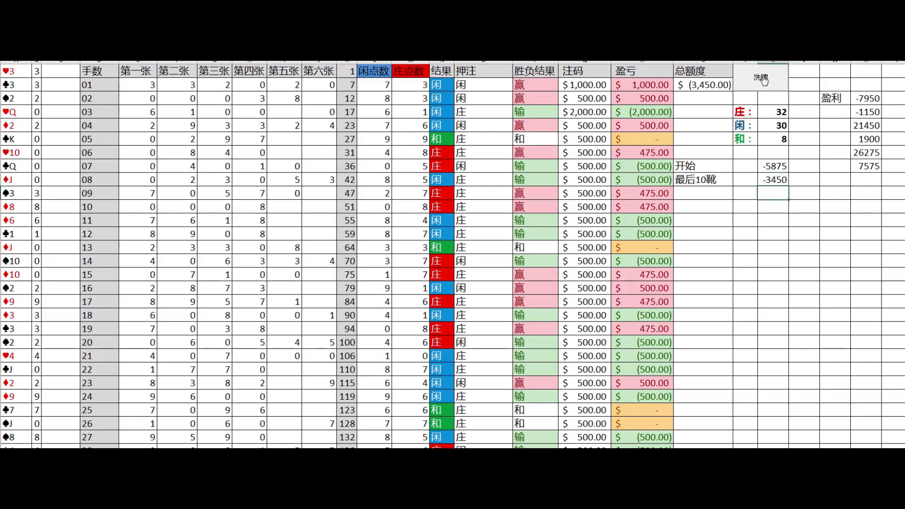
Reshuffle twice and record the totals 4450 and -2500 below -3450
{"action": "left_click", "coordinate": [760, 90]}
{"action": "left_click", "coordinate": [764, 193]}
{"action": "type", "text": "4"}
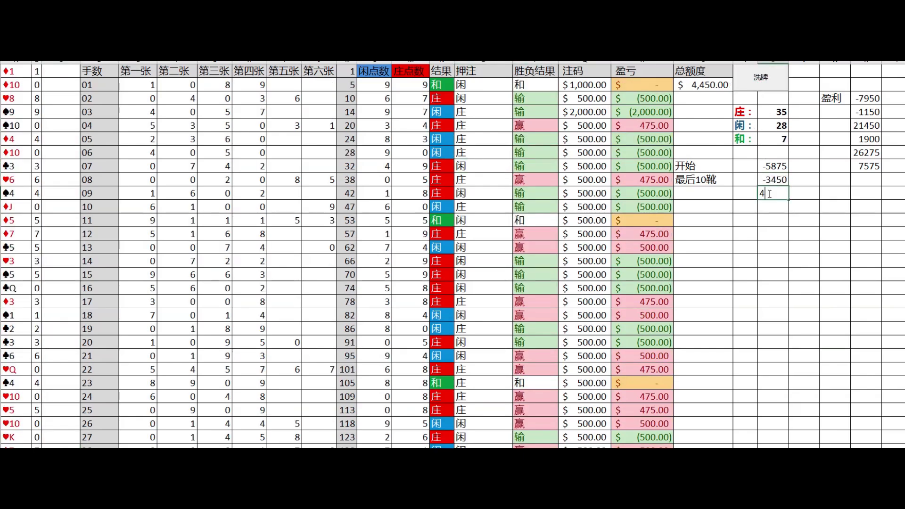
{"action": "type", "text": "45-"}
{"action": "key", "text": "Return"}
{"action": "left_click", "coordinate": [770, 193]}
{"action": "type", "text": "0"}
{"action": "key", "text": "Return"}
{"action": "left_click", "coordinate": [776, 83]}
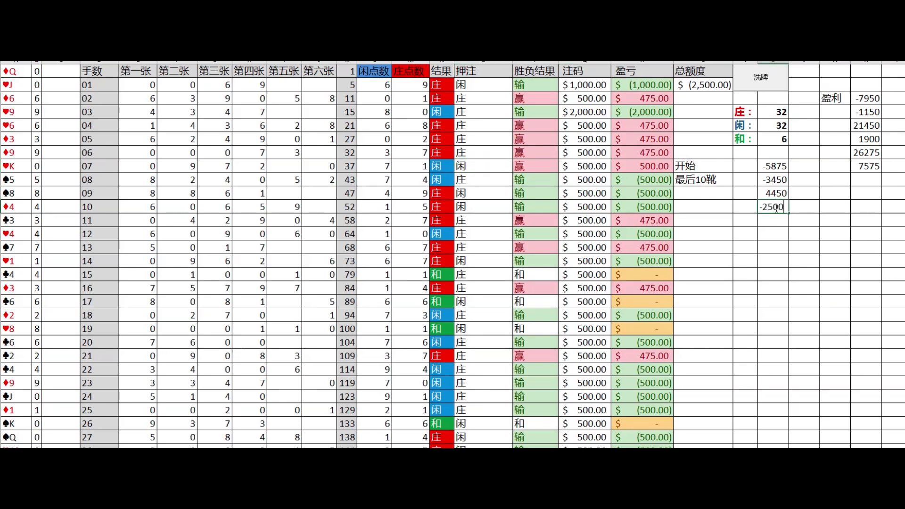
Reshuffle twice and record the totals -4550 and 1550 in the next two cells of the results list
{"action": "left_click", "coordinate": [760, 83]}
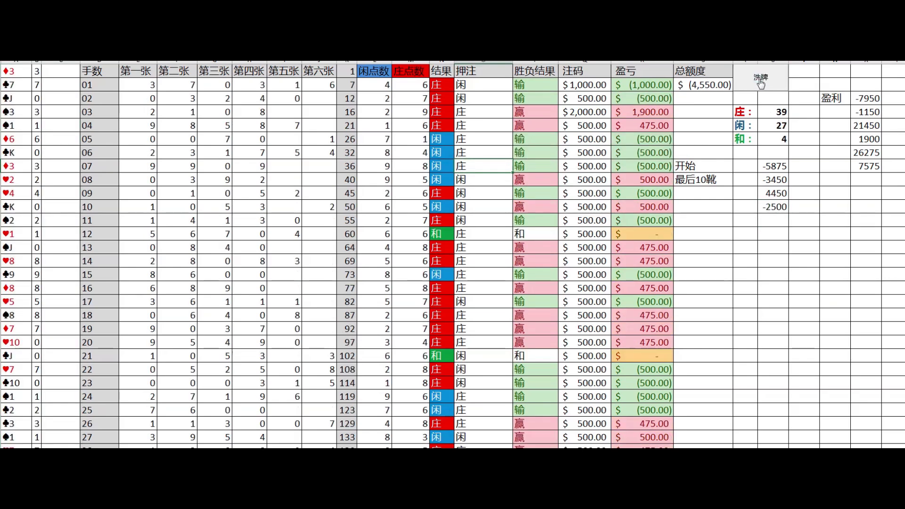
{"action": "left_click", "coordinate": [773, 220]}
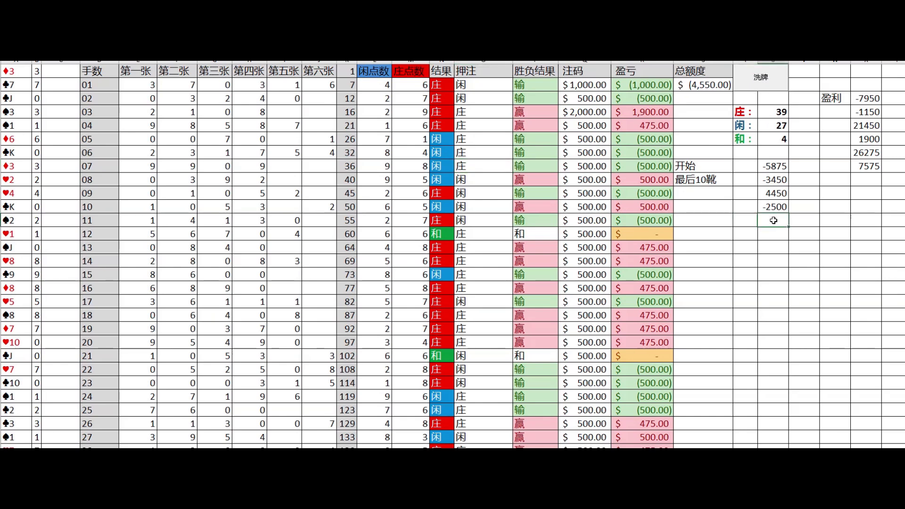
{"action": "key", "text": "Return"}
{"action": "left_click", "coordinate": [747, 84]}
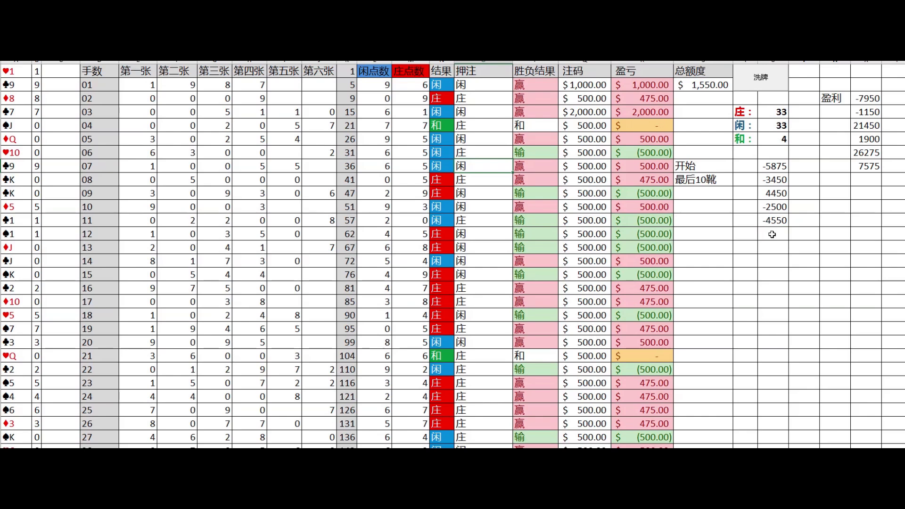
{"action": "key", "text": "Return"}
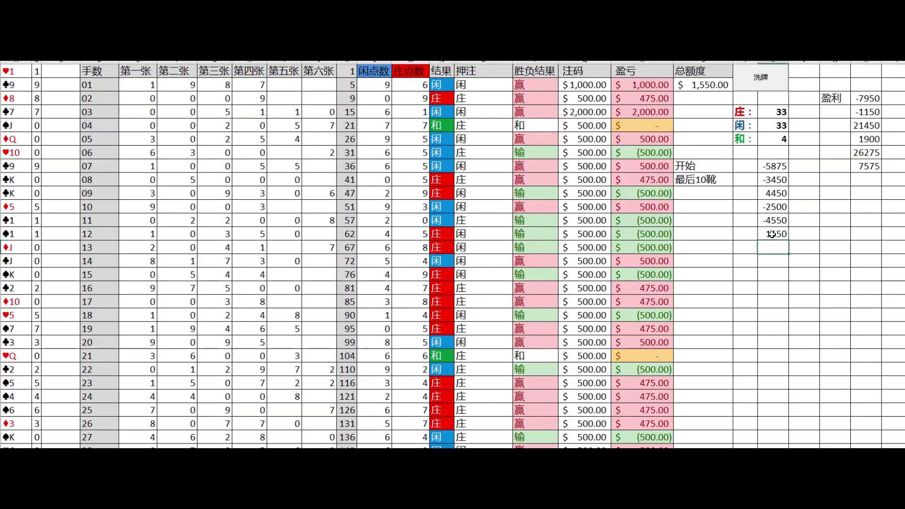
Reshuffle and record the total -2025 below 1550, then count through the entries of the batch
{"action": "left_click", "coordinate": [769, 87]}
{"action": "left_click", "coordinate": [771, 244]}
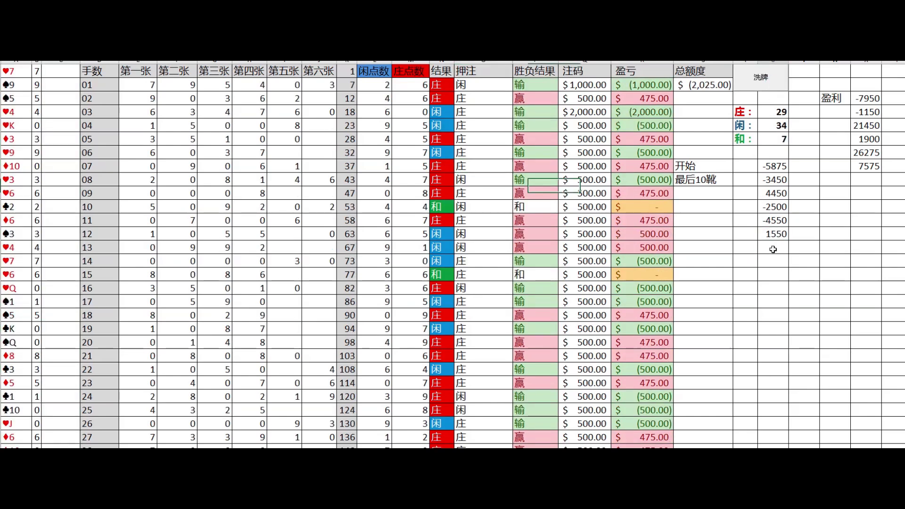
{"action": "type", "text": "-202"}
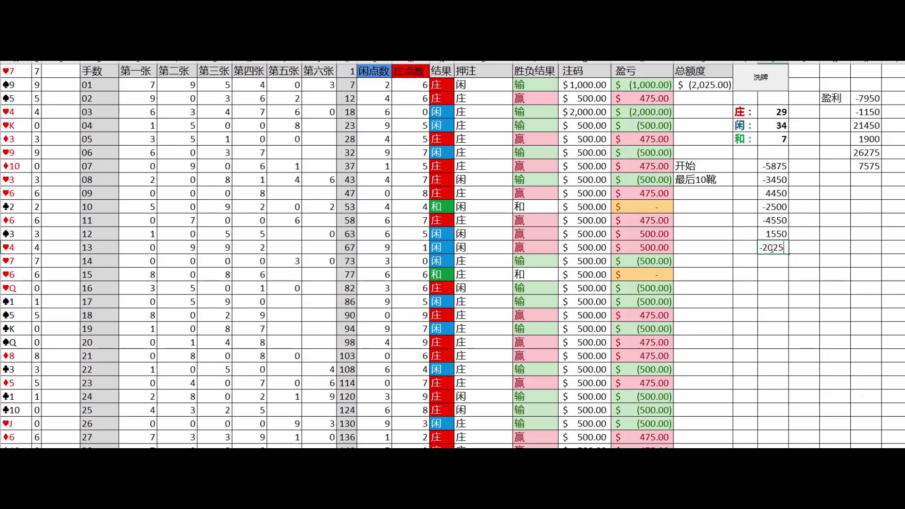
{"action": "type", "text": "5"}
{"action": "key", "text": "Return"}
{"action": "left_click", "coordinate": [780, 179]}
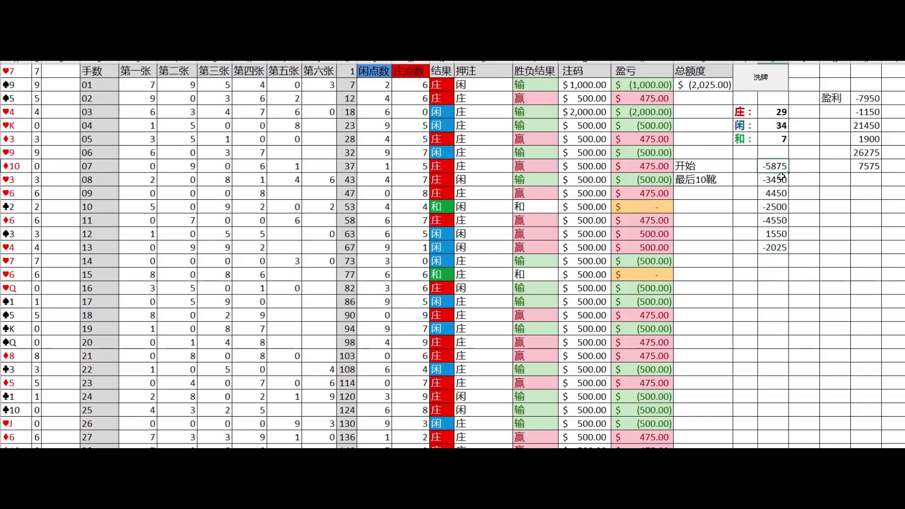
{"action": "key", "text": "Down"}
{"action": "key", "text": "Down"}
{"action": "key", "text": "Down"}
{"action": "key", "text": "Down"}
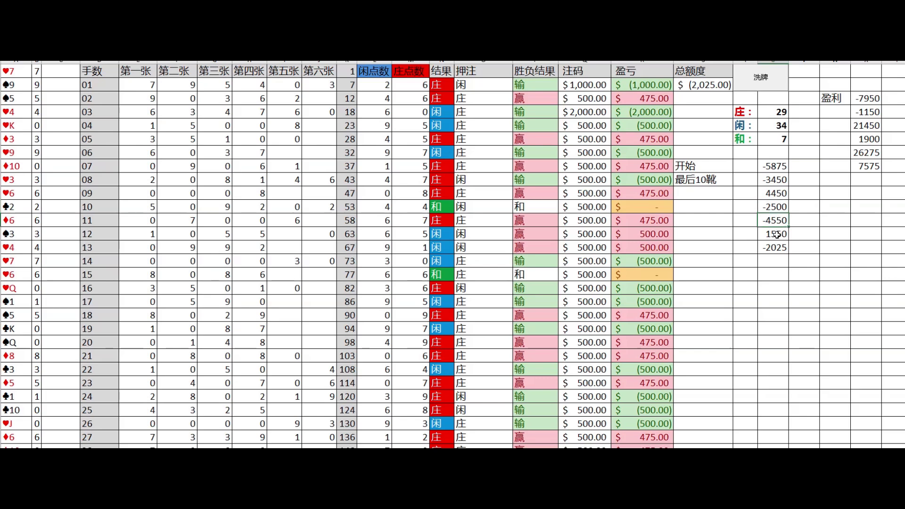
Reshuffle twice and record the totals -2950 and 5825 below -2025
{"action": "left_click", "coordinate": [770, 86]}
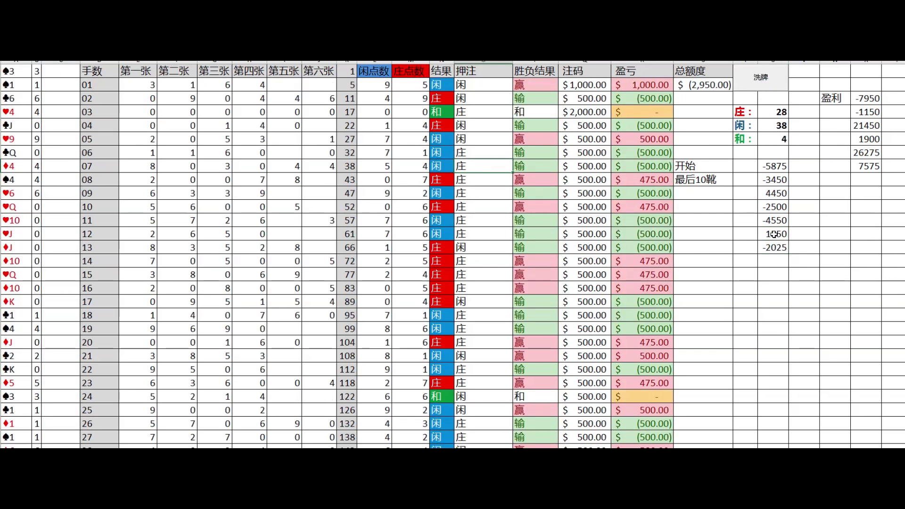
{"action": "left_click", "coordinate": [772, 260]}
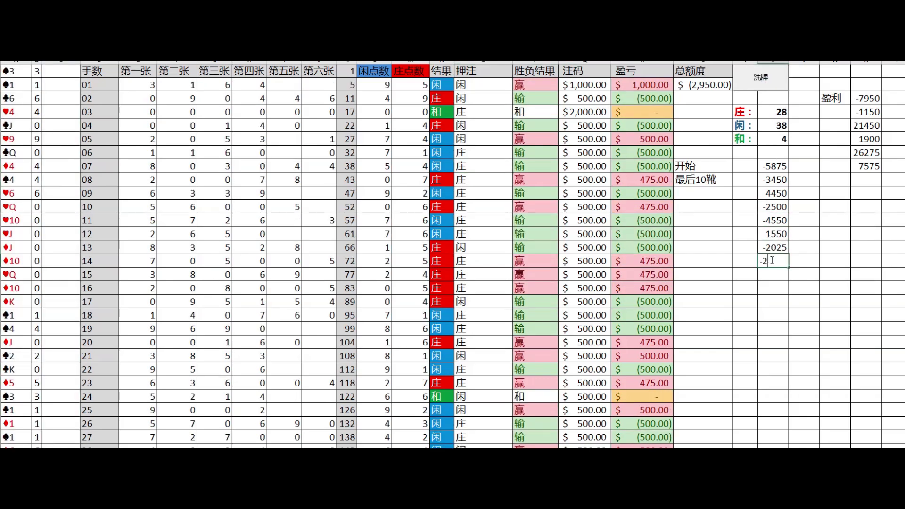
{"action": "type", "text": "-2950"}
{"action": "key", "text": "Return"}
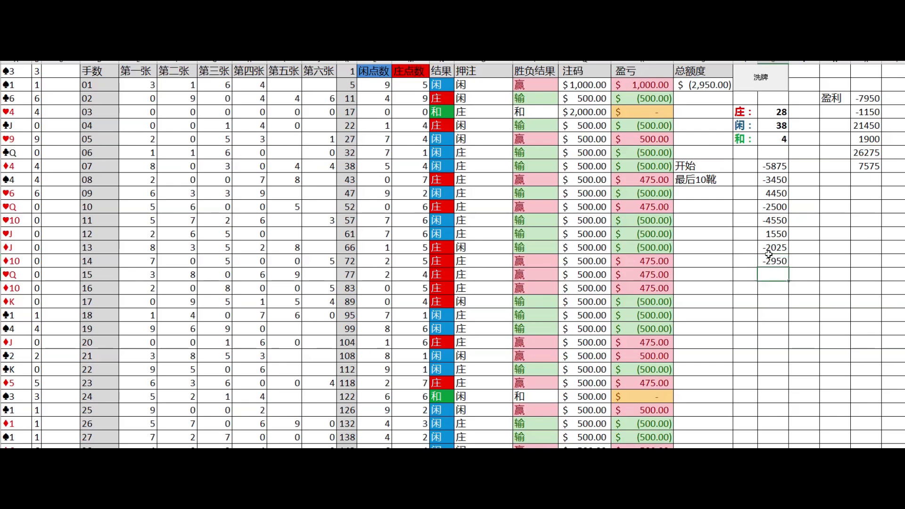
{"action": "left_click", "coordinate": [771, 86]}
{"action": "left_click", "coordinate": [776, 275]}
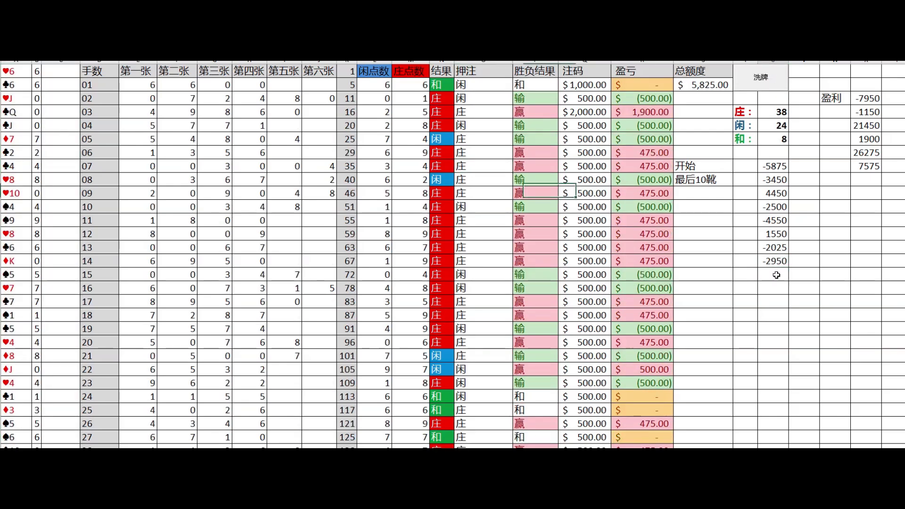
{"action": "type", "text": "582"}
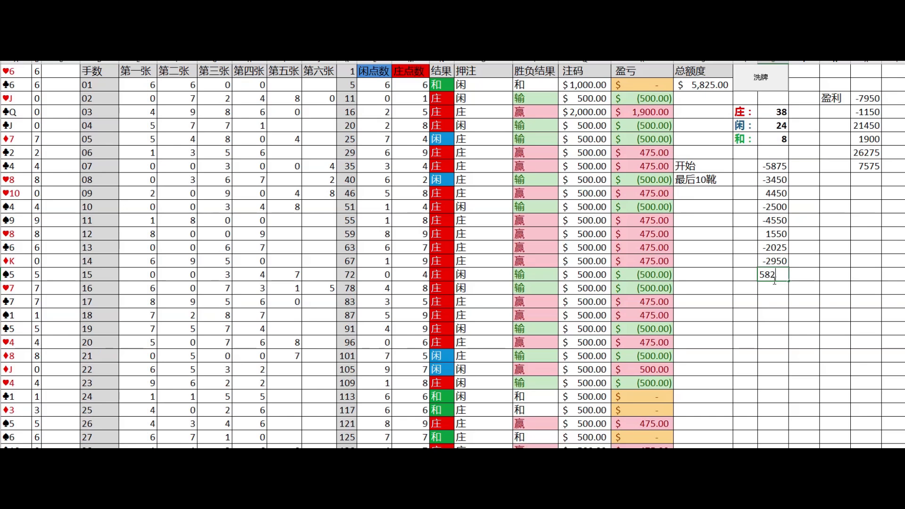
{"action": "key", "text": "Return"}
Go through the batch's entries starting at -5875 to count how many totals are recorded
{"action": "left_click", "coordinate": [778, 166]}
{"action": "key", "text": "Down"}
{"action": "key", "text": "Down"}
{"action": "key", "text": "Down"}
{"action": "key", "text": "Down"}
{"action": "key", "text": "Down"}
{"action": "key", "text": "Down"}
{"action": "key", "text": "Down"}
Reshuffle and record the total 6700 in the cell below 5825
{"action": "key", "text": "F9"}
{"action": "left_click", "coordinate": [777, 284]}
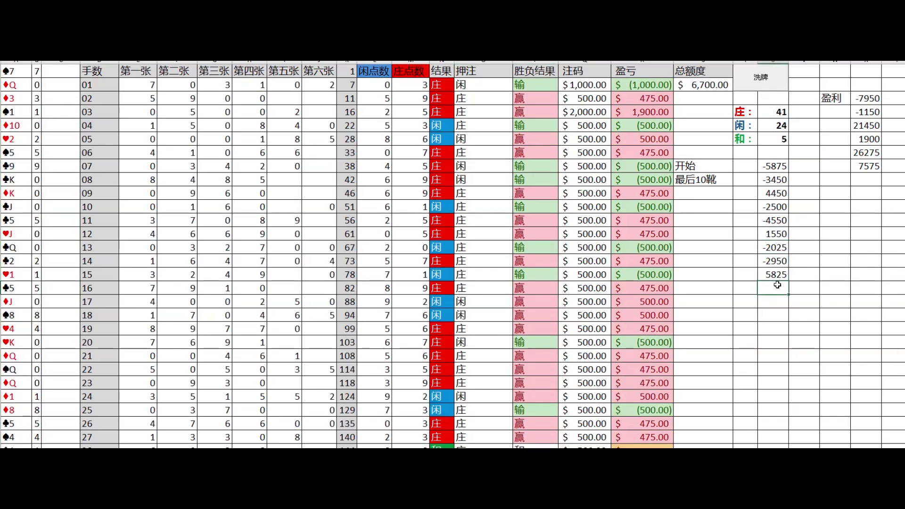
{"action": "type", "text": "6700"}
{"action": "key", "text": "Return"}
Check each entry from -5875 down to 6700 to verify that the batch has ten totals
{"action": "left_click", "coordinate": [775, 170]}
{"action": "left_click", "coordinate": [775, 180]}
{"action": "left_click", "coordinate": [775, 193]}
{"action": "left_click", "coordinate": [775, 206]}
{"action": "left_click", "coordinate": [775, 220]}
{"action": "left_click", "coordinate": [775, 234]}
{"action": "left_click", "coordinate": [776, 247]}
{"action": "left_click", "coordinate": [776, 260]}
{"action": "left_click", "coordinate": [776, 275]}
{"action": "left_click", "coordinate": [776, 288]}
Sum the batch's ten totals and enter -2825 as its profit below 7575 in the 盈利 column
{"action": "left_click", "coordinate": [775, 171]}
{"action": "left_click_drag", "start_coordinate": [776, 184], "coordinate": [777, 302]}
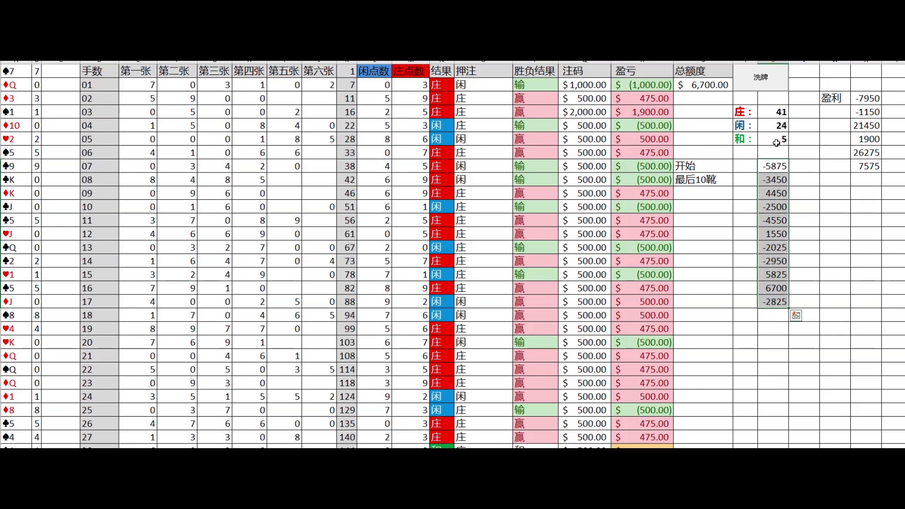
{"action": "left_click", "coordinate": [867, 180]}
{"action": "type", "text": "-2825"}
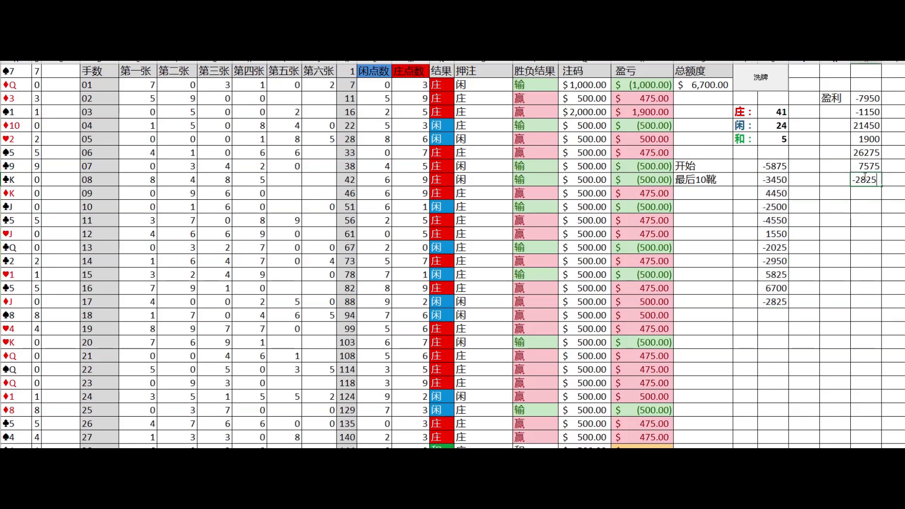
{"action": "key", "text": "Return"}
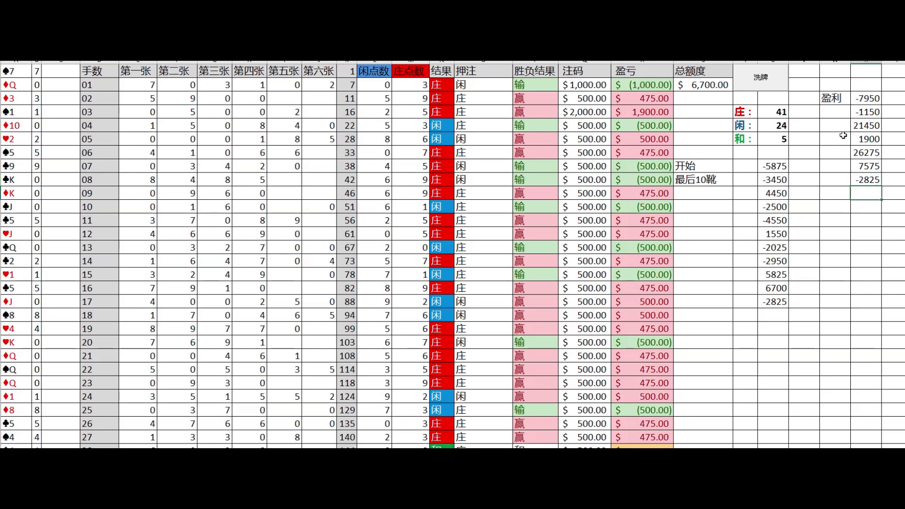
Sum all batch profits in the 盈利 column directly below -2825 and format the grand total in bold red
{"action": "left_click_drag", "start_coordinate": [854, 100], "coordinate": [867, 179]}
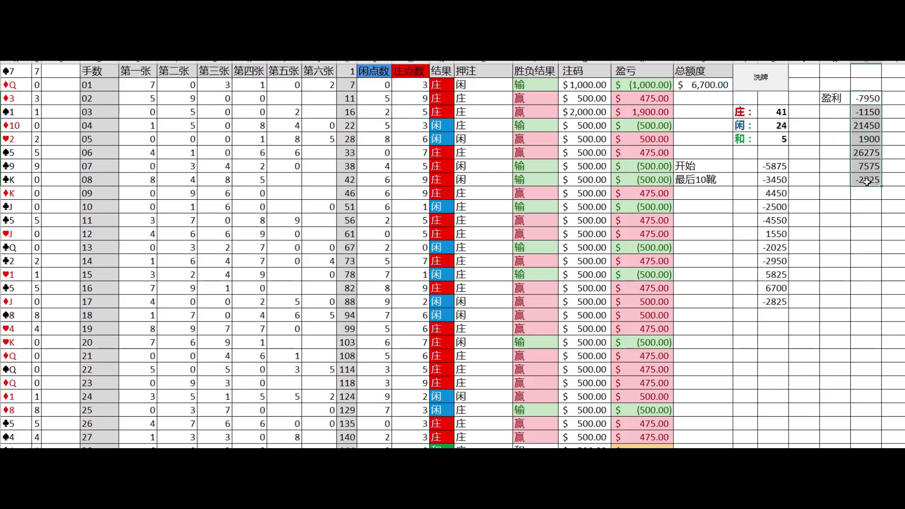
{"action": "key", "text": "alt+equal"}
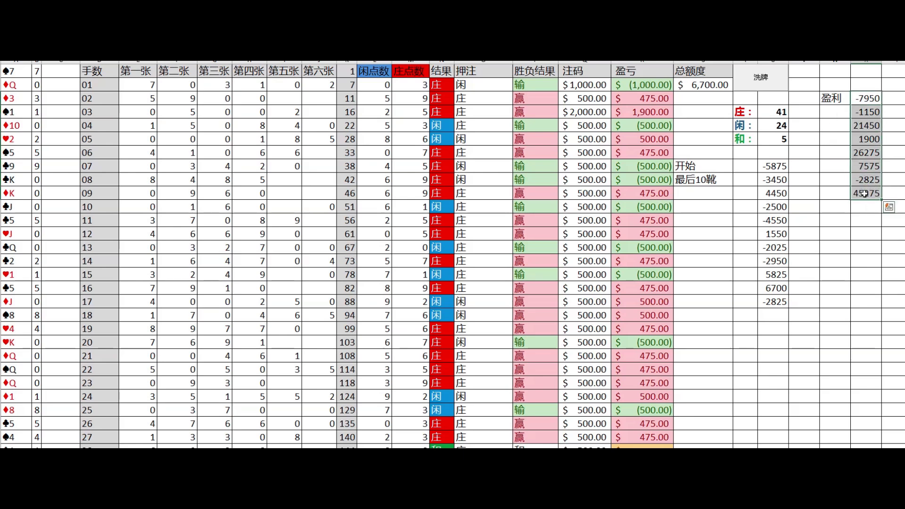
{"action": "left_click", "coordinate": [864, 193]}
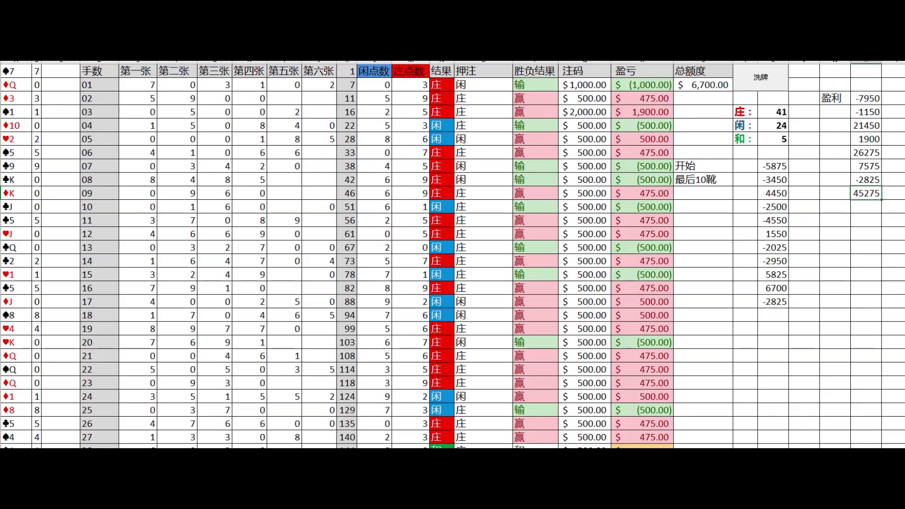
{"action": "key", "text": "ctrl+b"}
Enter the label 结束 in the 总额度 column on the row of hand 18
{"action": "left_click", "coordinate": [700, 314]}
{"action": "type", "text": "ji"}
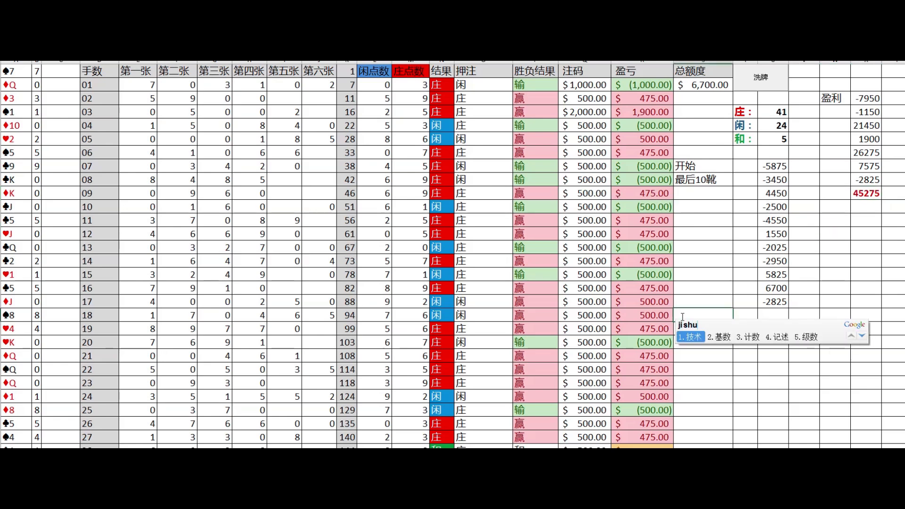
{"action": "type", "text": "eshu"}
{"action": "key", "text": "space"}
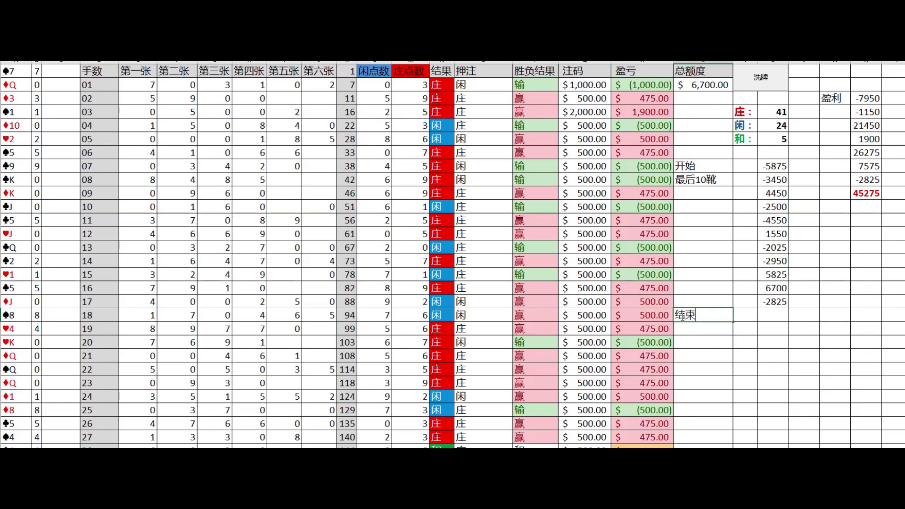
{"action": "key", "text": "Return"}
Enter the note 打满7天每天十靴 in the 总额度 column on the row of hand 21
{"action": "key", "text": "Return"}
{"action": "key", "text": "Return"}
{"action": "type", "text": "da"}
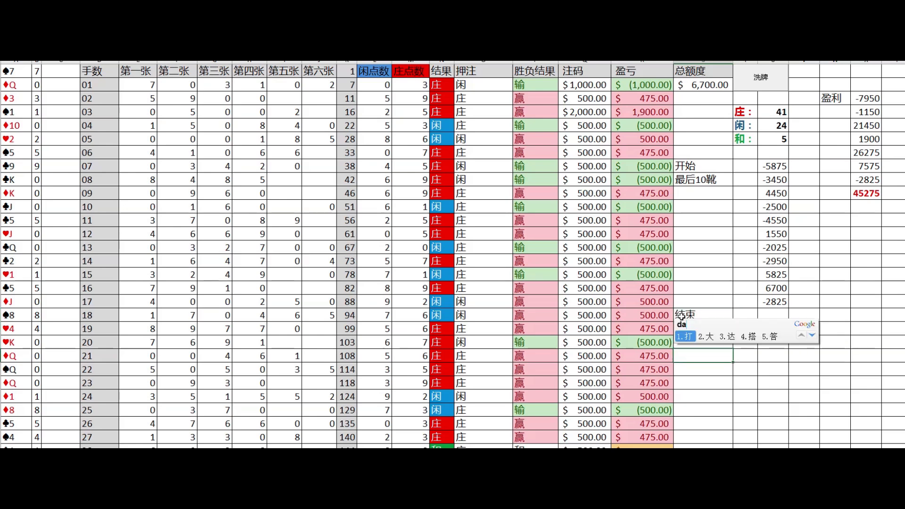
{"action": "key", "text": "space"}
{"action": "type", "text": "man"}
{"action": "key", "text": "space"}
{"action": "type", "text": "7tian"}
{"action": "key", "text": "space"}
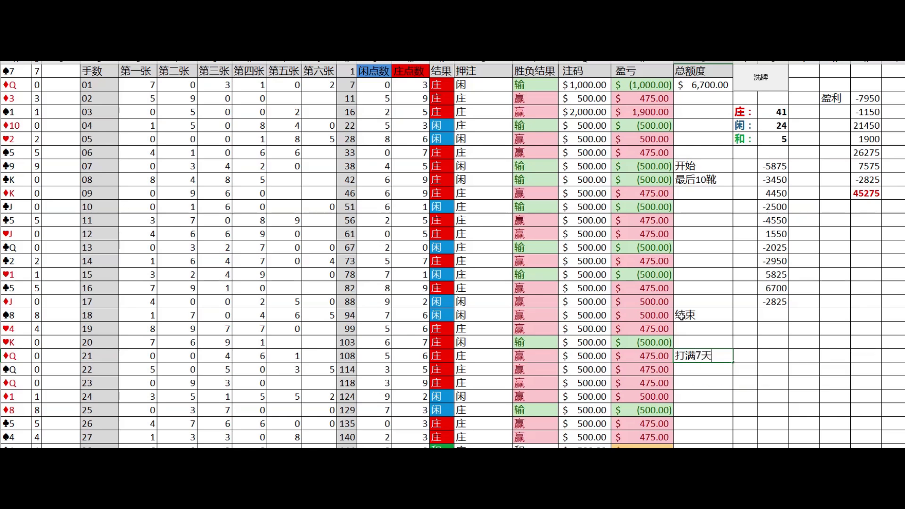
{"action": "type", "text": "meitian"}
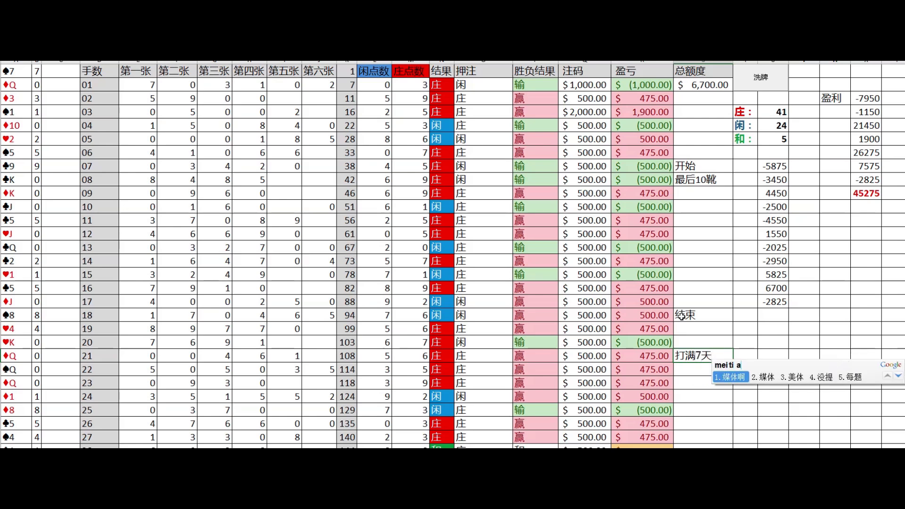
{"action": "key", "text": "space"}
{"action": "type", "text": "shi"}
{"action": "key", "text": "space"}
{"action": "type", "text": "xue"}
{"action": "key", "text": "space"}
{"action": "key", "text": "Return"}
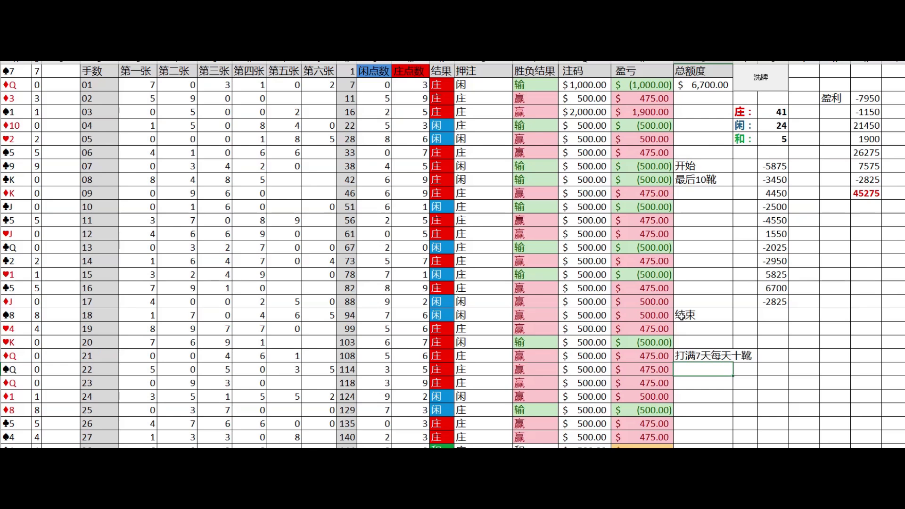
Enter 盈利45000 directly below 打满7天每天十靴 and start the following line with 大约
{"action": "type", "text": "yingli"}
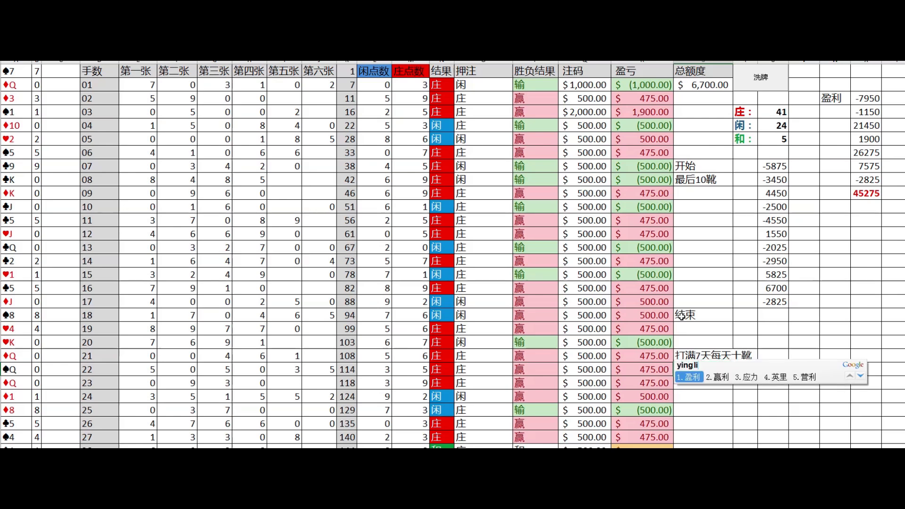
{"action": "key", "text": "space"}
{"action": "type", "text": "45000"}
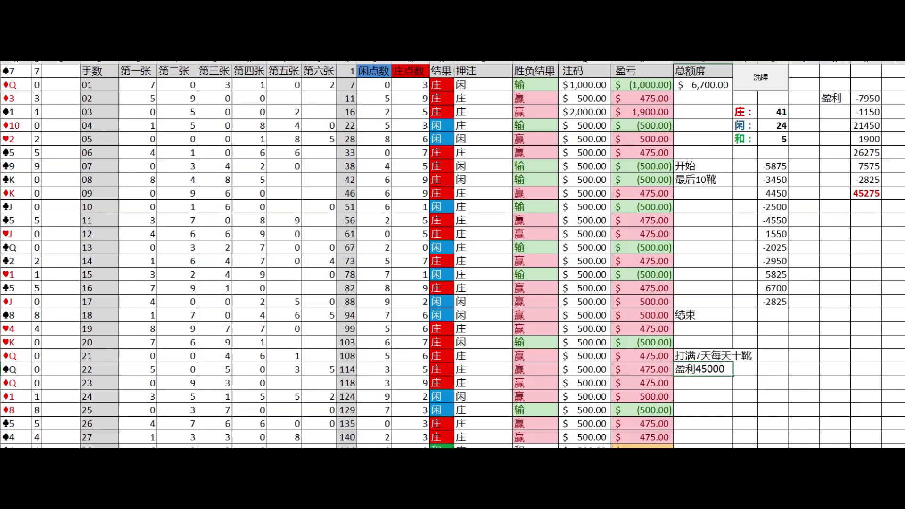
{"action": "key", "text": "Return"}
{"action": "type", "text": "dayue"}
{"action": "key", "text": "space"}
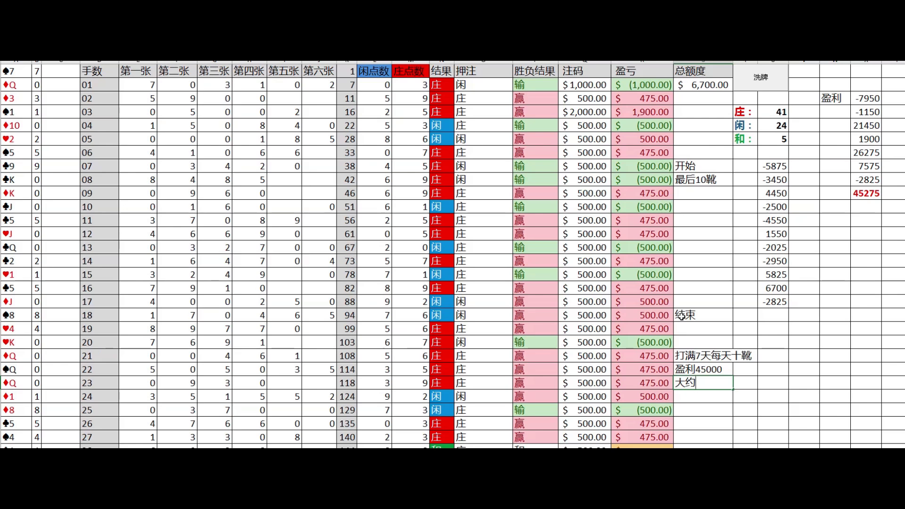
Divide the red grand total by 500 in the cell directly below it
{"action": "left_click", "coordinate": [862, 207]}
{"action": "type", "text": "="}
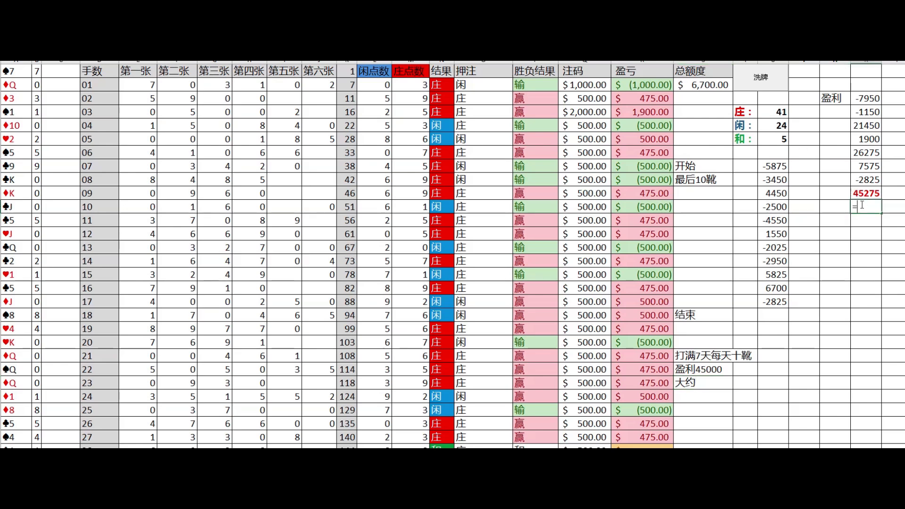
{"action": "left_click", "coordinate": [870, 193]}
{"action": "type", "text": "/500"}
{"action": "key", "text": "Return"}
Complete the 大约 line as 大约90个筹码 and write 谢谢大家！ in the cell below it
{"action": "left_click", "coordinate": [717, 384]}
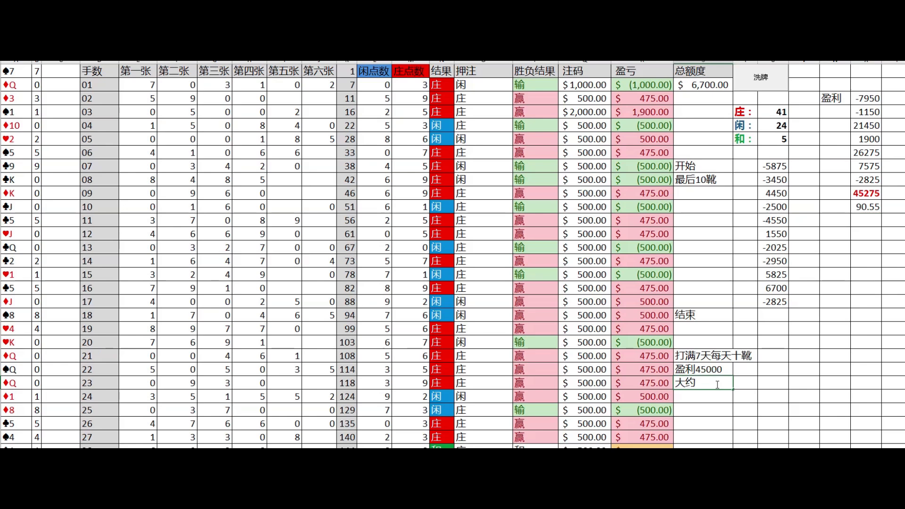
{"action": "type", "text": "90个筹码"}
{"action": "type", "text": "xiexie"}
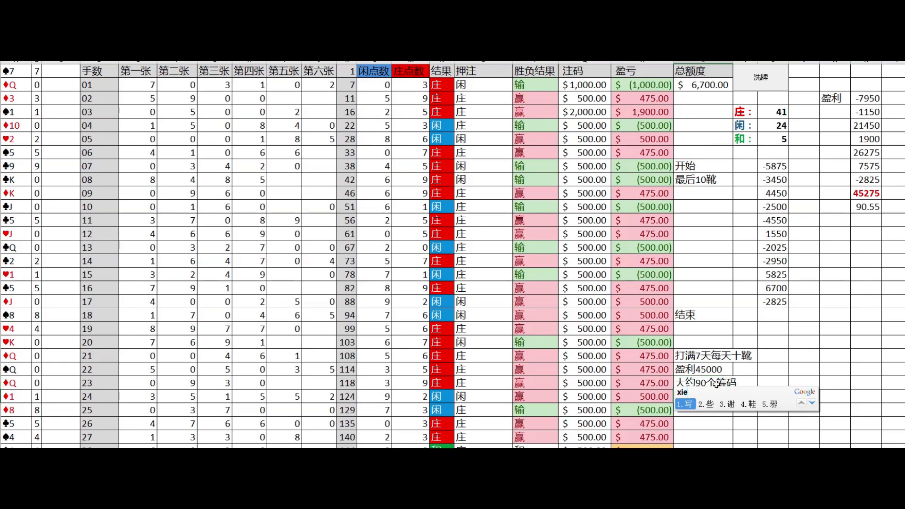
{"action": "type", "text": "dajia"}
{"action": "key", "text": "space"}
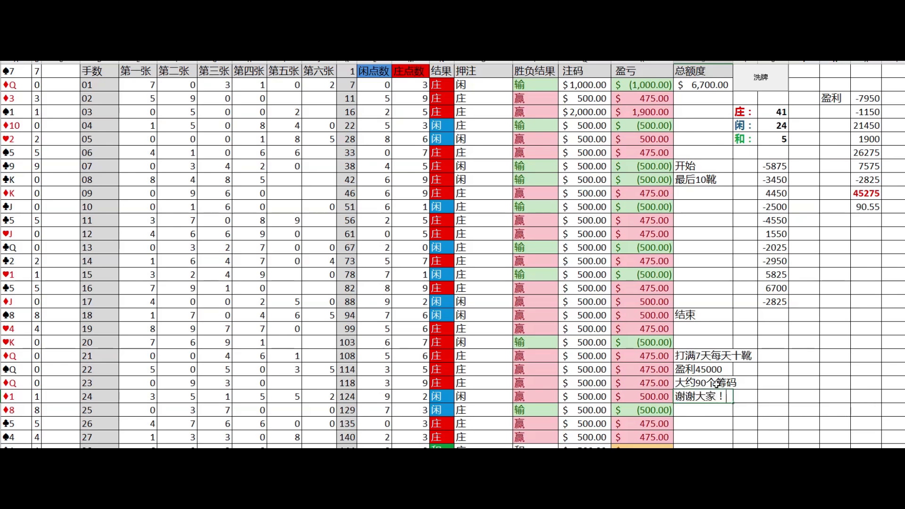